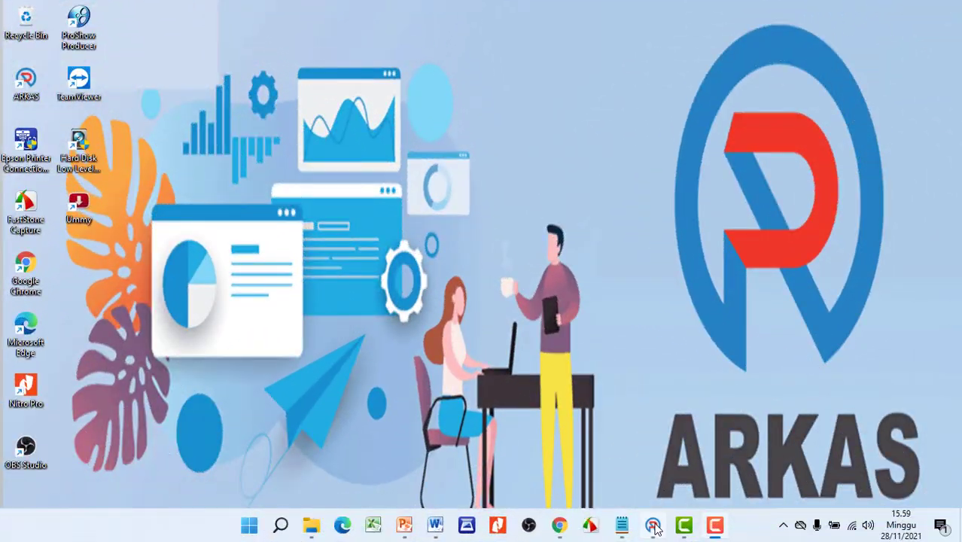
- Switch to ARKAS, check the worksheet activation page (Aktivasi Kertas Kerja), and open the Kertas Kerja budget worksheet
click(651, 525)
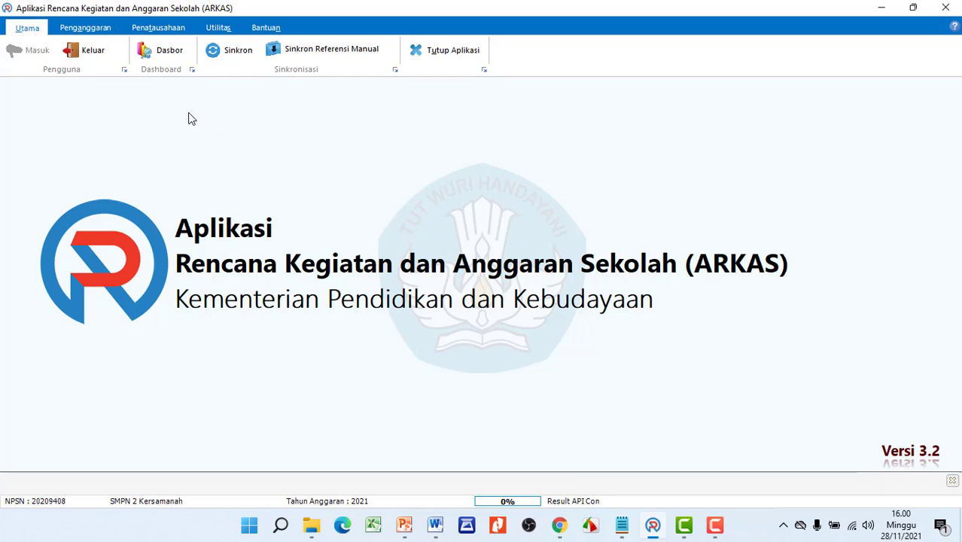
click(105, 42)
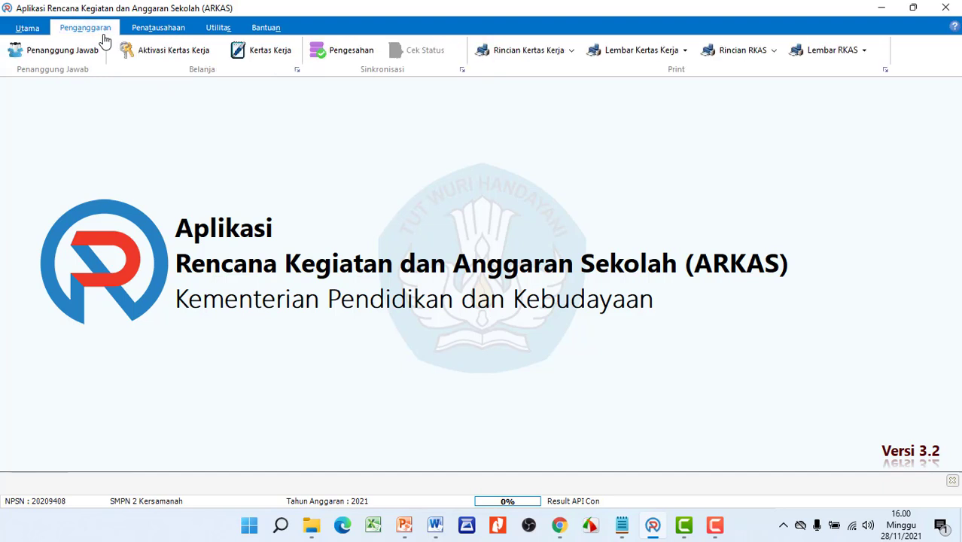
click(180, 59)
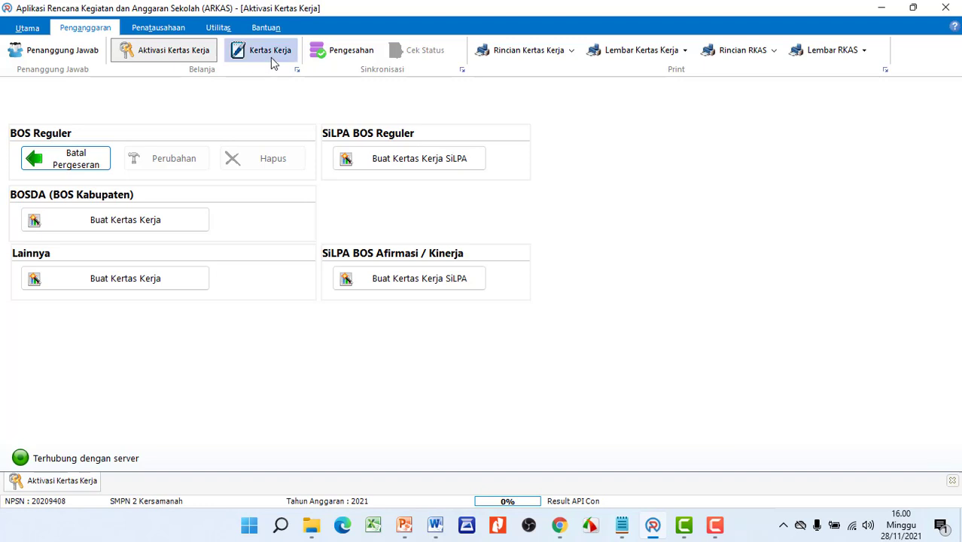
click(951, 480)
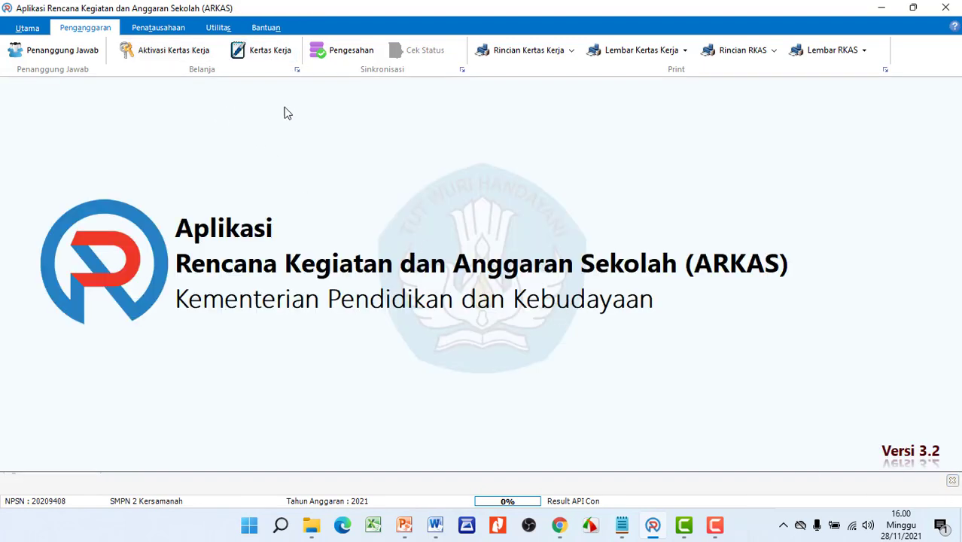
click(264, 58)
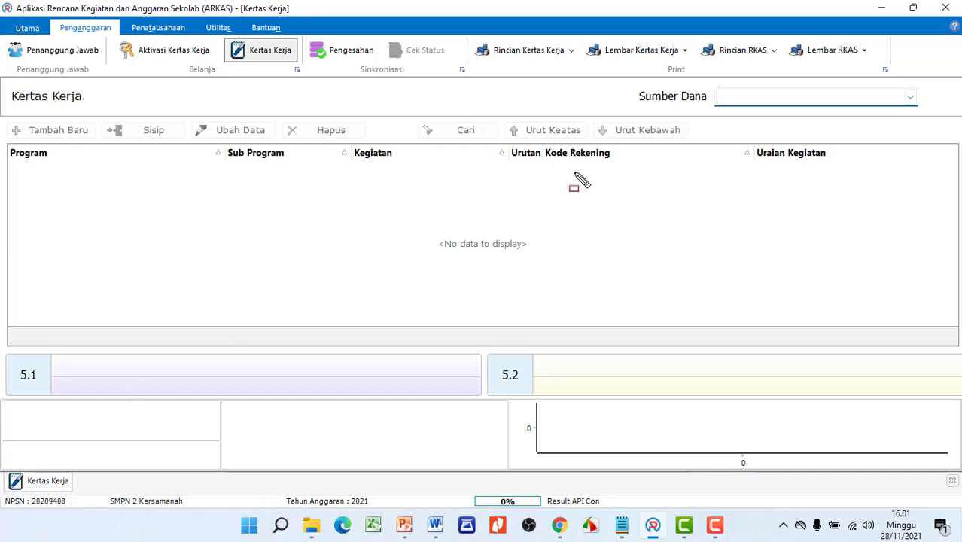
mouse_move(626, 83)
mouse_down()
mouse_move(917, 96)
mouse_move(927, 122)
mouse_move(950, 125)
mouse_move(936, 117)
mouse_up()
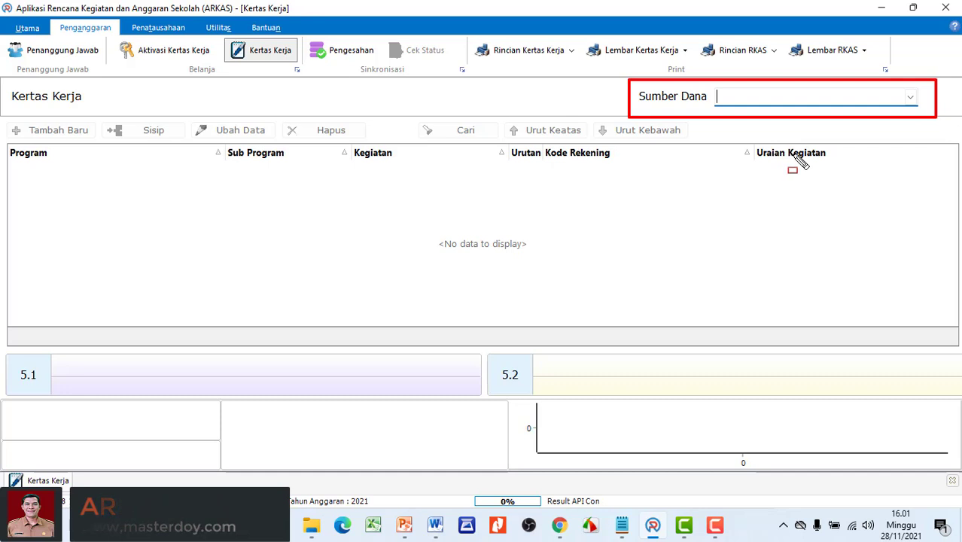
key(Escape)
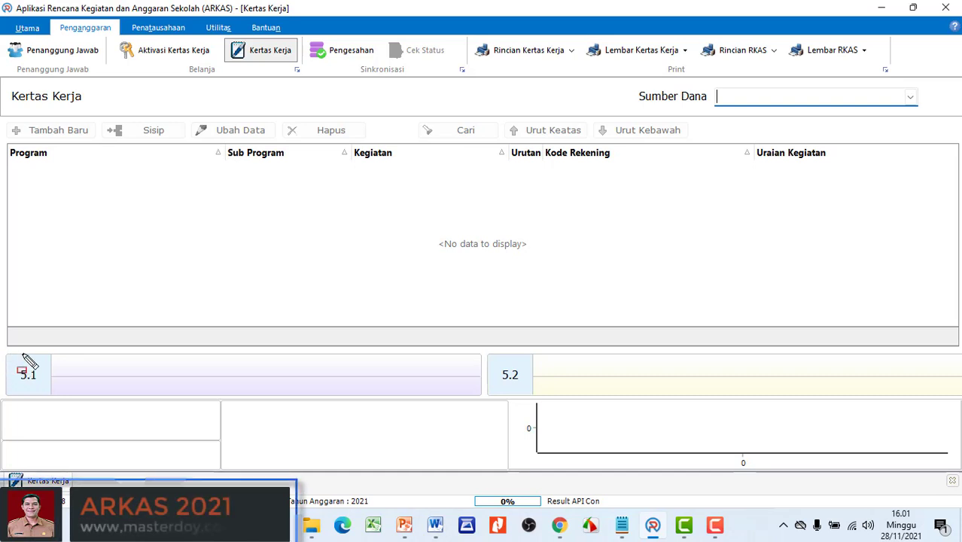
drag(6, 355, 51, 402)
mouse_move(473, 340)
mouse_down()
mouse_move(579, 351)
mouse_move(545, 404)
mouse_up()
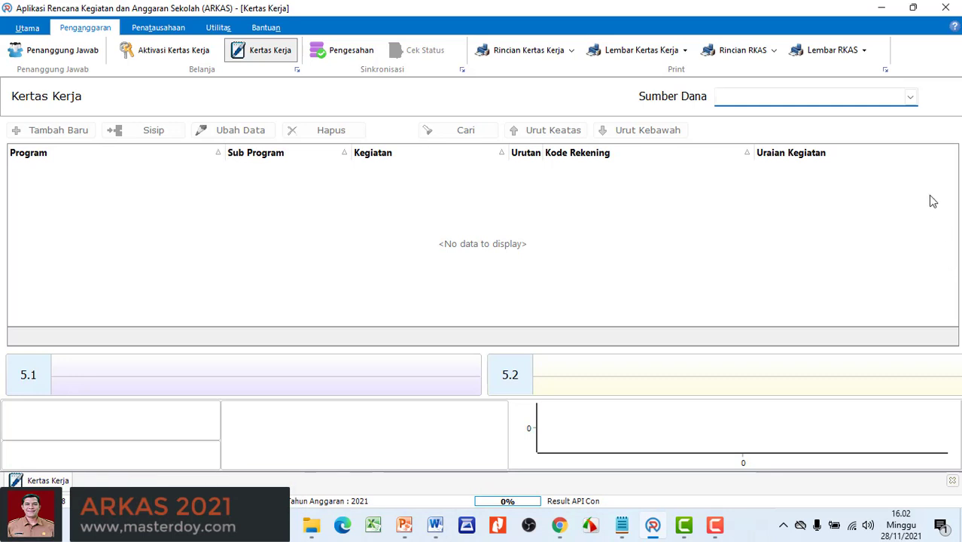
- Set the worksheet's funding source (Sumber Dana) to BOS Reguler Revisi Ke 1
click(909, 97)
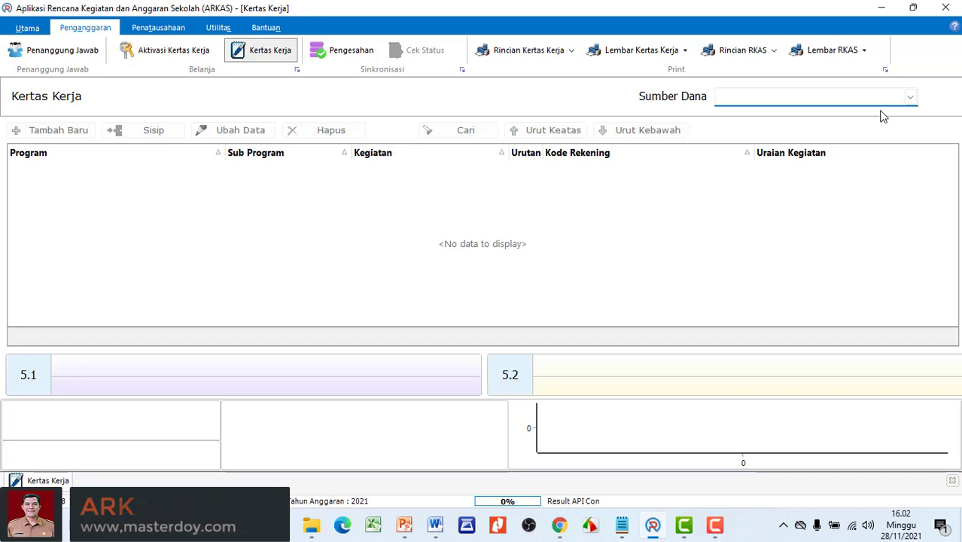
click(909, 97)
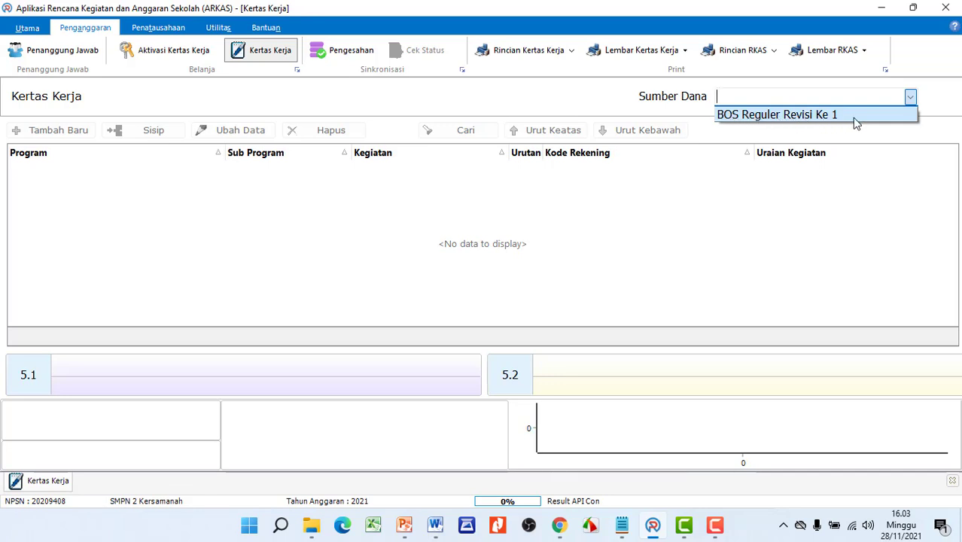
click(780, 119)
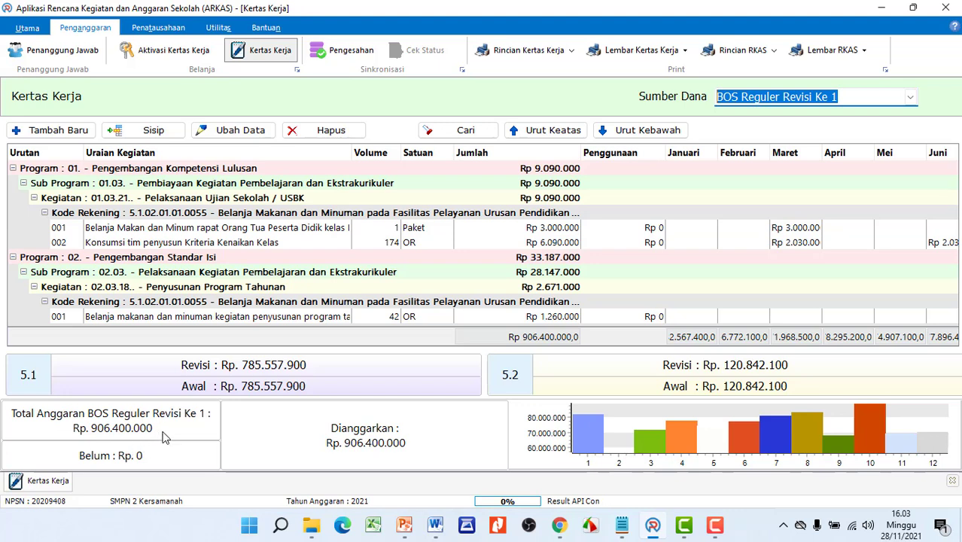
- Examine the budget totals and the activity entries listed in the BOS Reguler Revisi Ke 1 worksheet
mouse_move(166, 438)
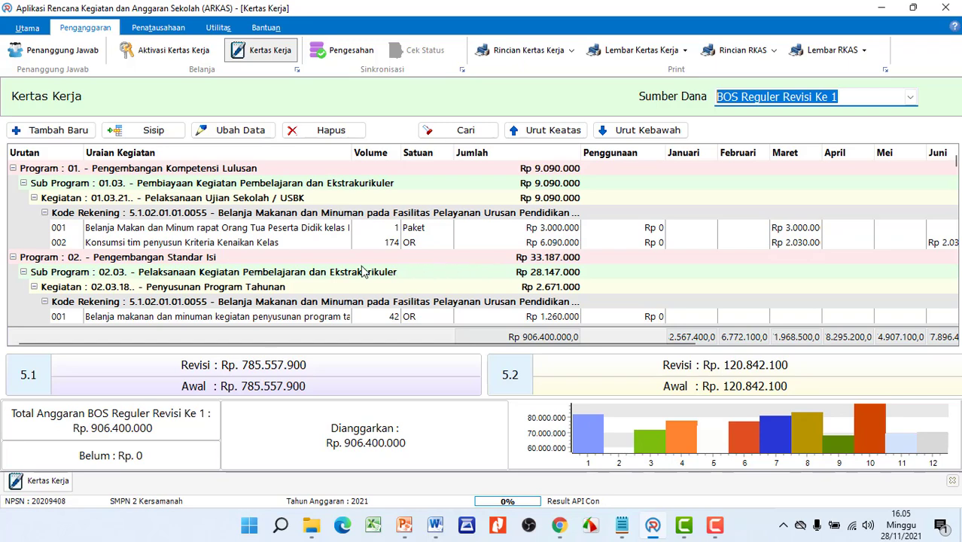
click(297, 248)
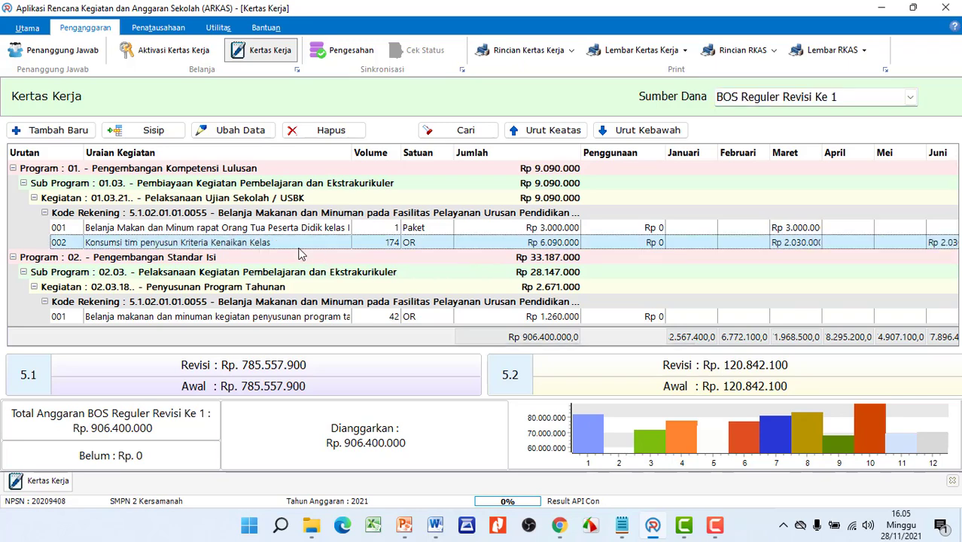
scroll(303, 260, down, 3)
scroll(305, 261, down, 3)
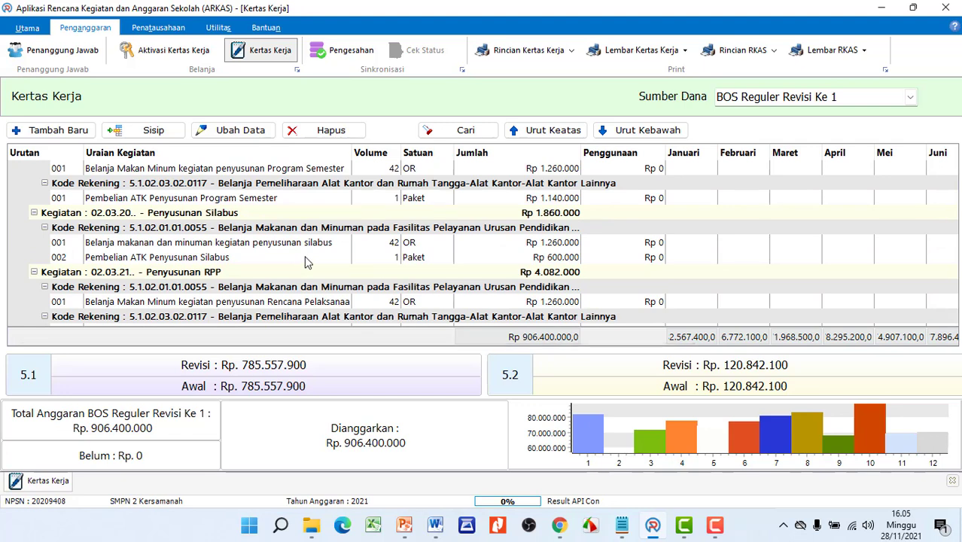
scroll(304, 259, down, 4)
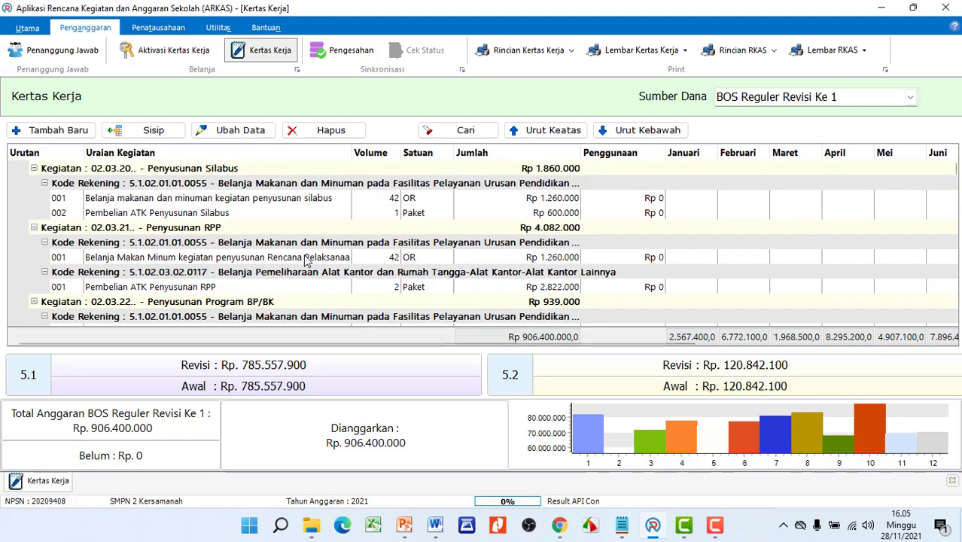
scroll(305, 258, up, 5)
scroll(305, 258, up, 4)
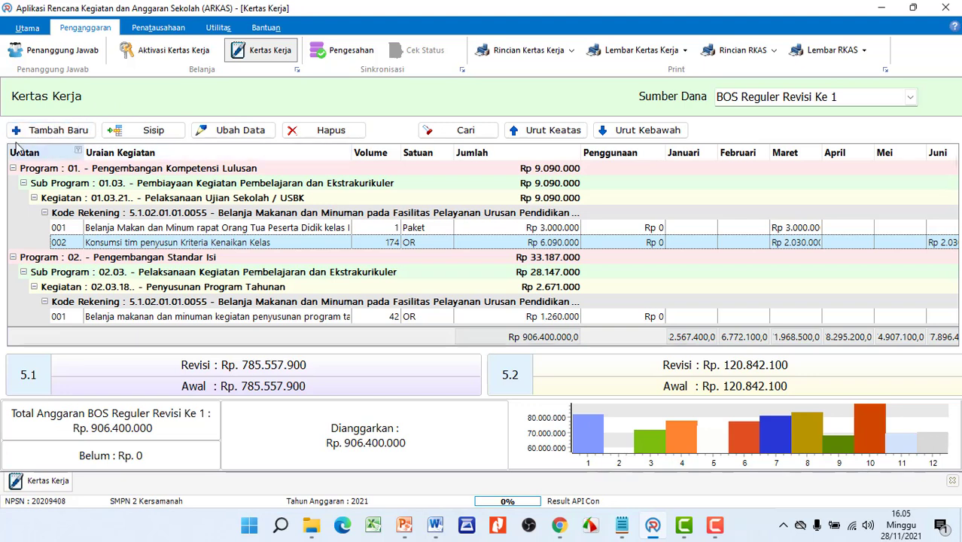
- Add a worksheet entry for Kegiatan 01.03.25, Pelaksanaan Ulangan Akhir Semester, and open its Kode Rekening list
click(66, 134)
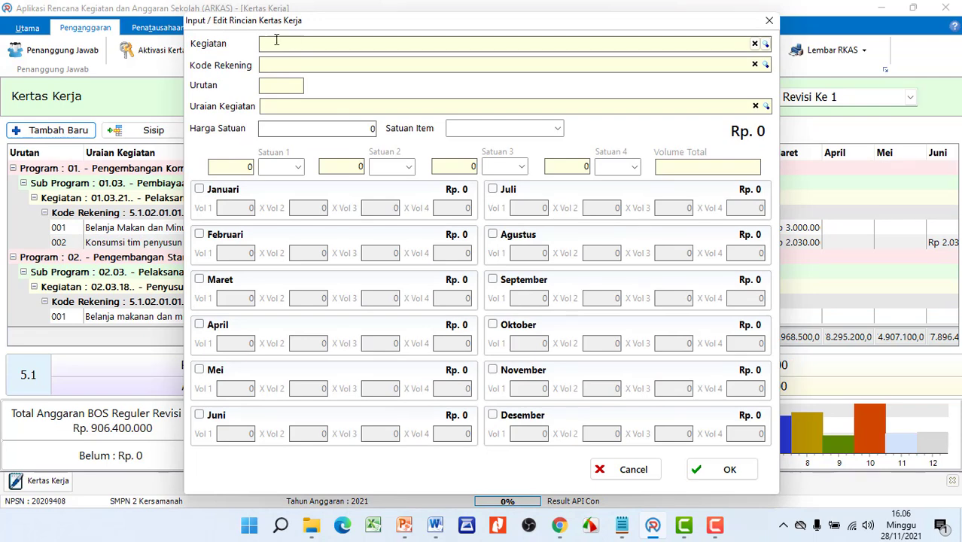
click(301, 41)
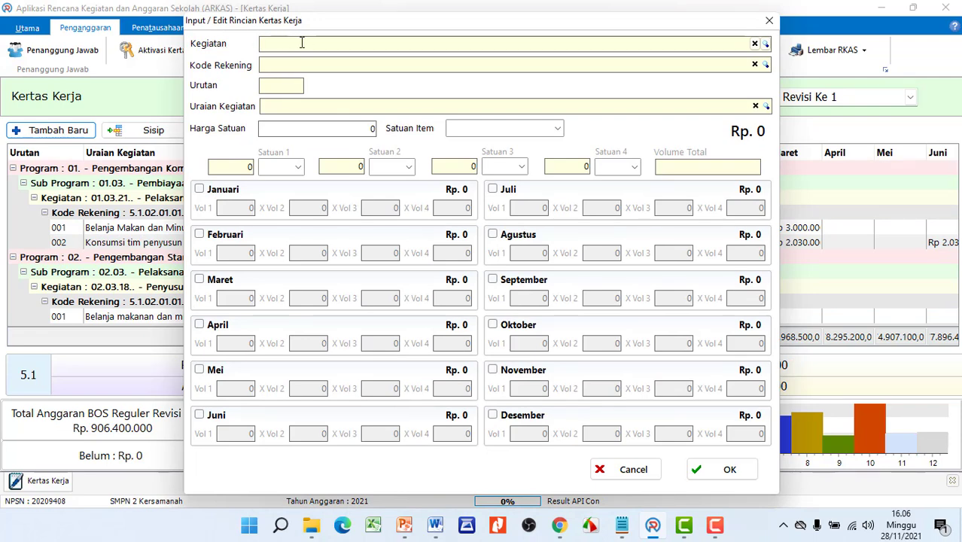
click(304, 43)
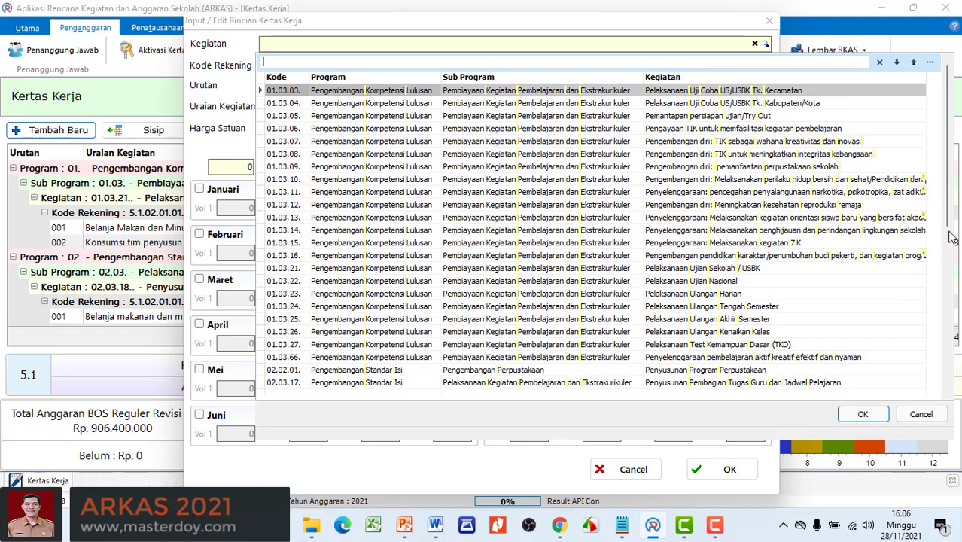
drag(948, 195, 950, 351)
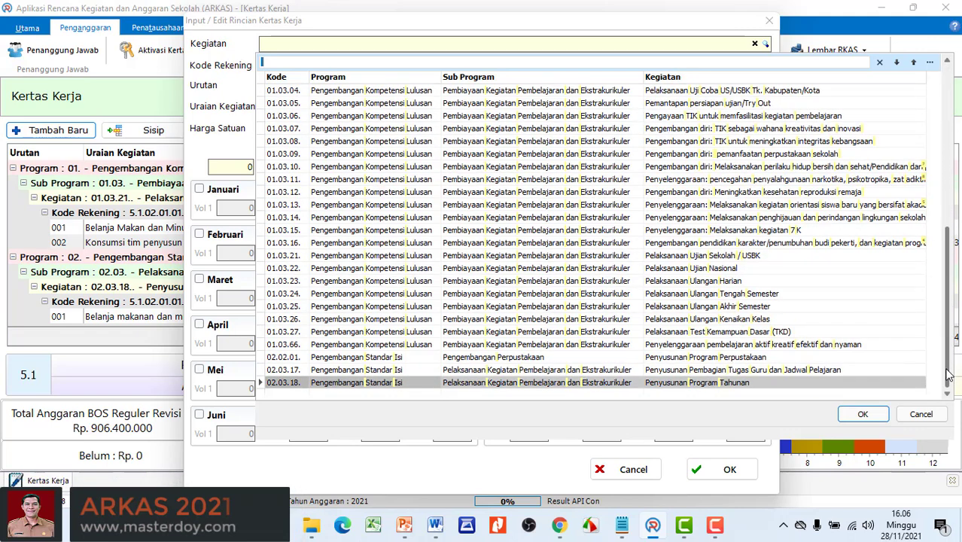
click(947, 394)
drag(947, 394, 947, 393)
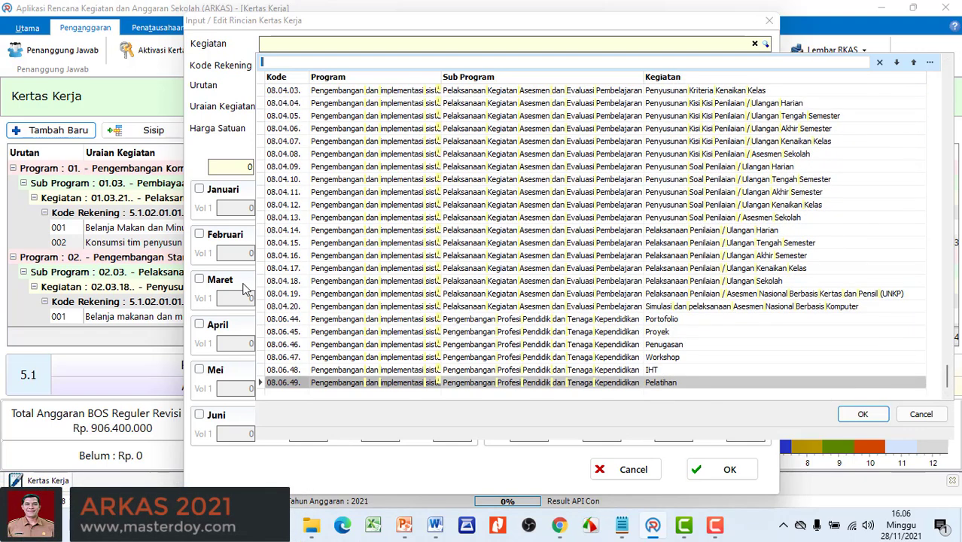
drag(948, 384, 946, 70)
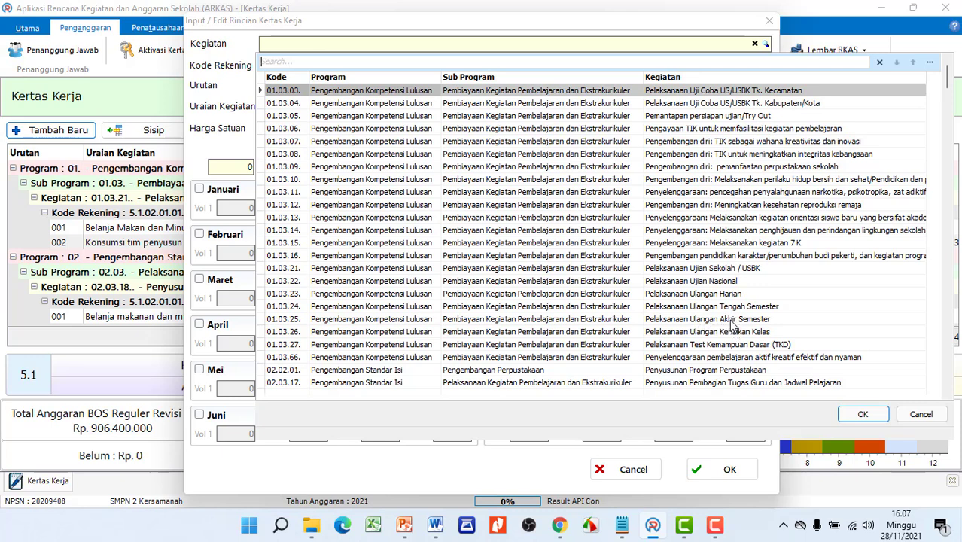
click(630, 319)
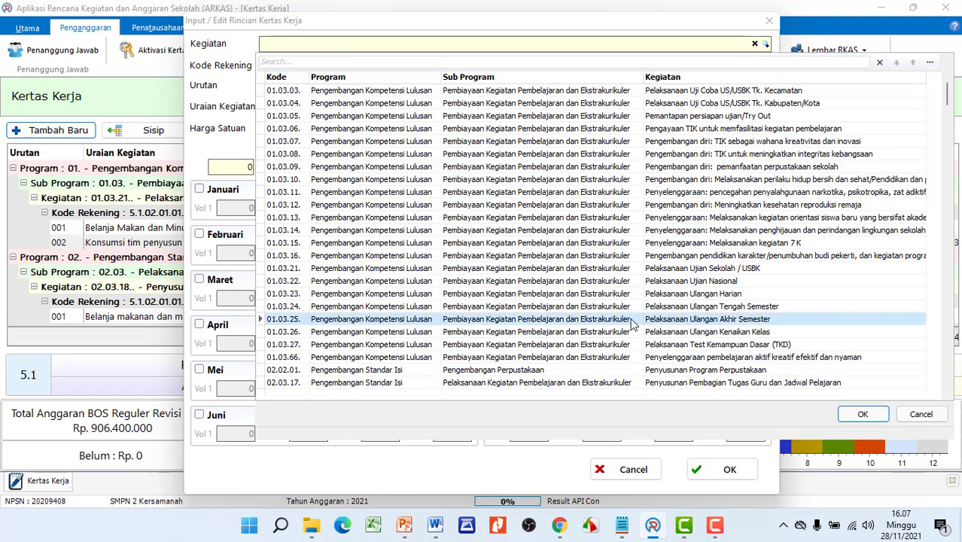
click(630, 319)
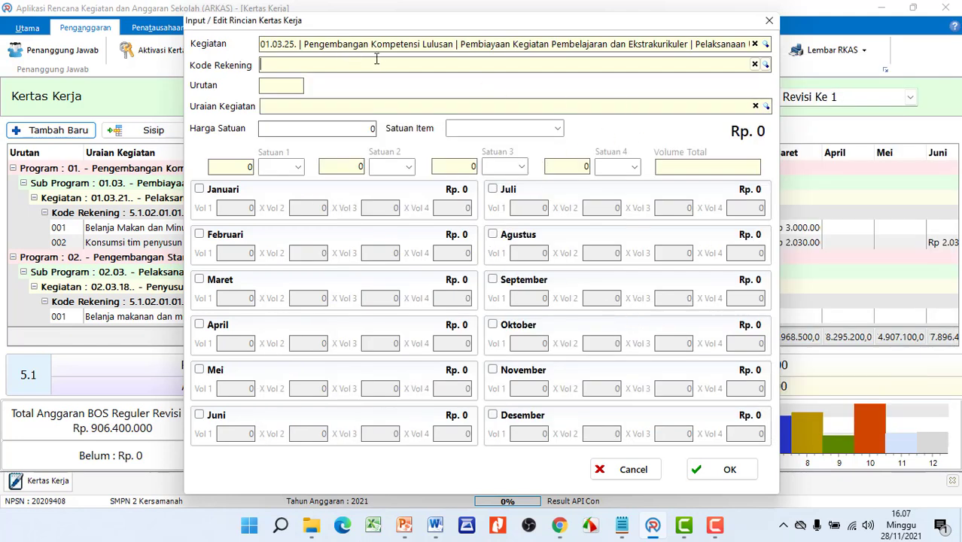
click(325, 65)
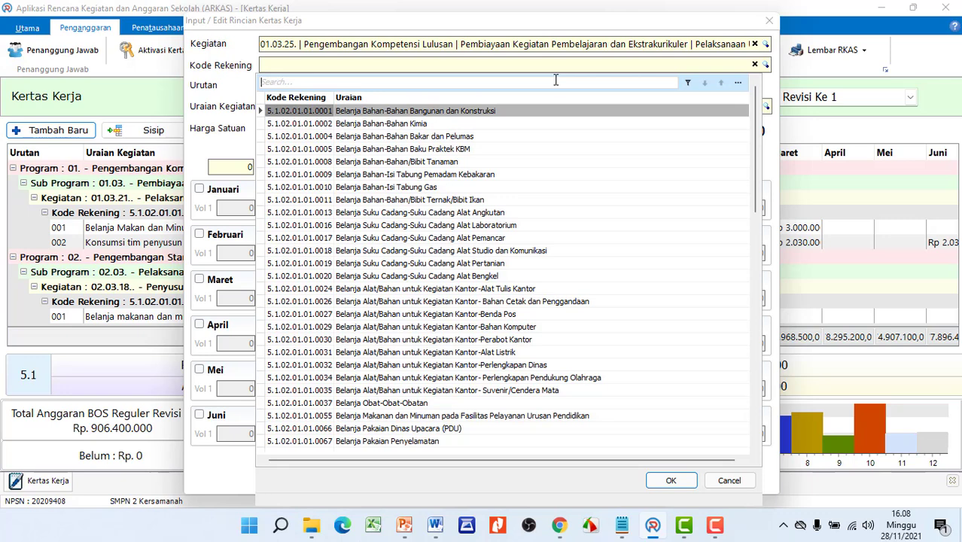
text(a)
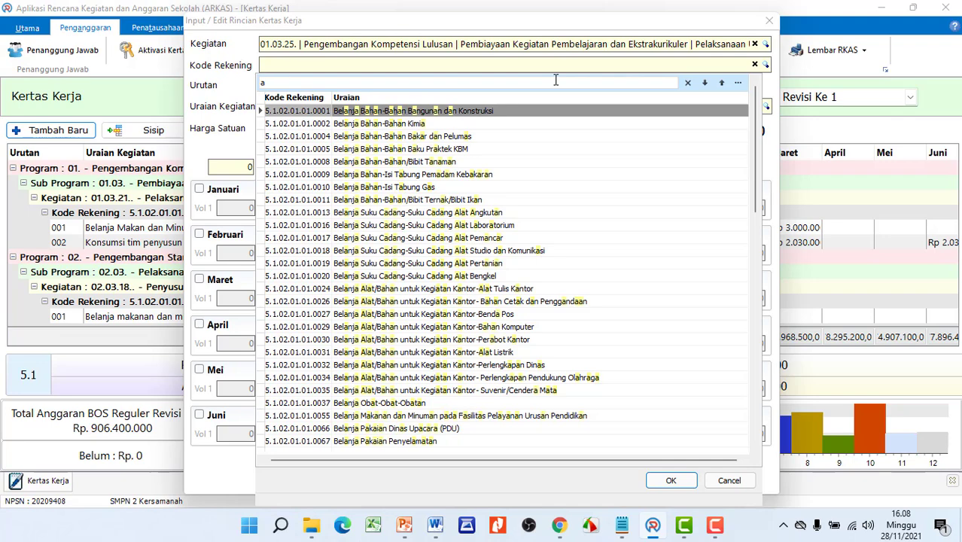
text(tk)
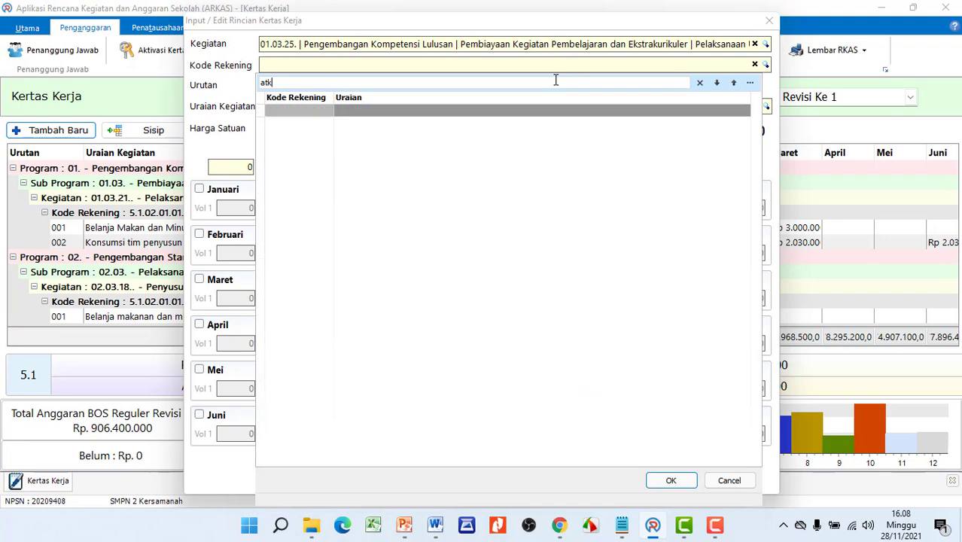
key(BackSpace)
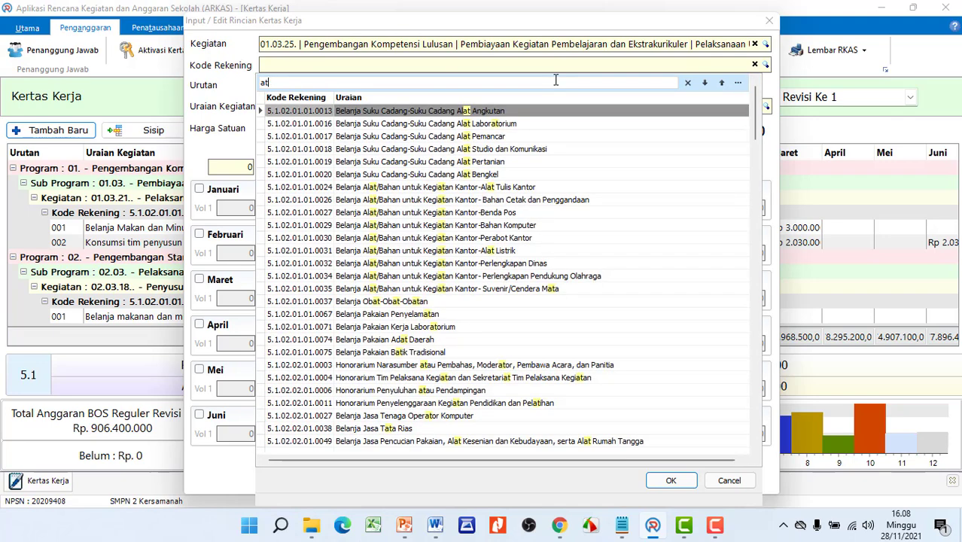
key(BackSpace)
key(BackSpace)
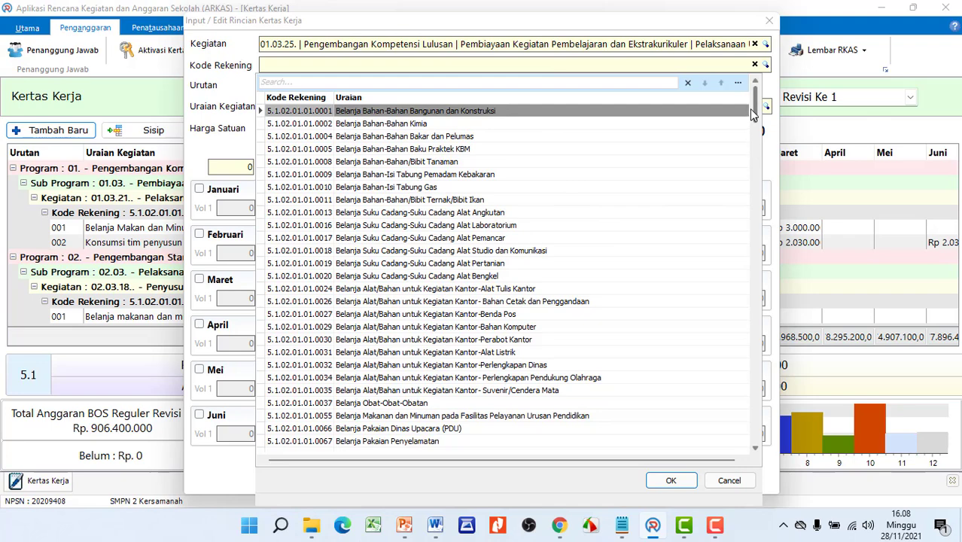
drag(755, 111, 616, 98)
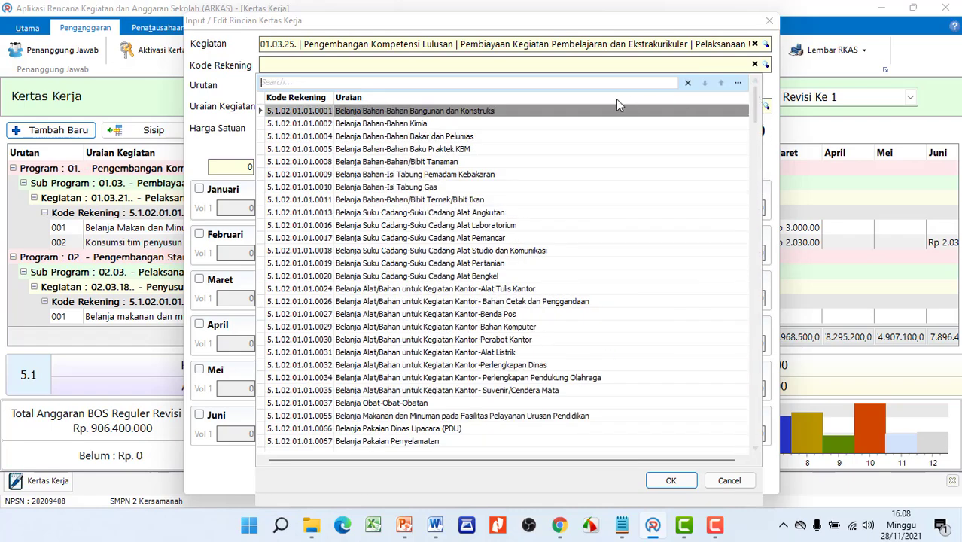
- Search the account codes for "pengg" and set Kode Rekening to 5.1.02.01.01.0026, Bahan Cetak dan Penggandaan
click(369, 82)
text(pe)
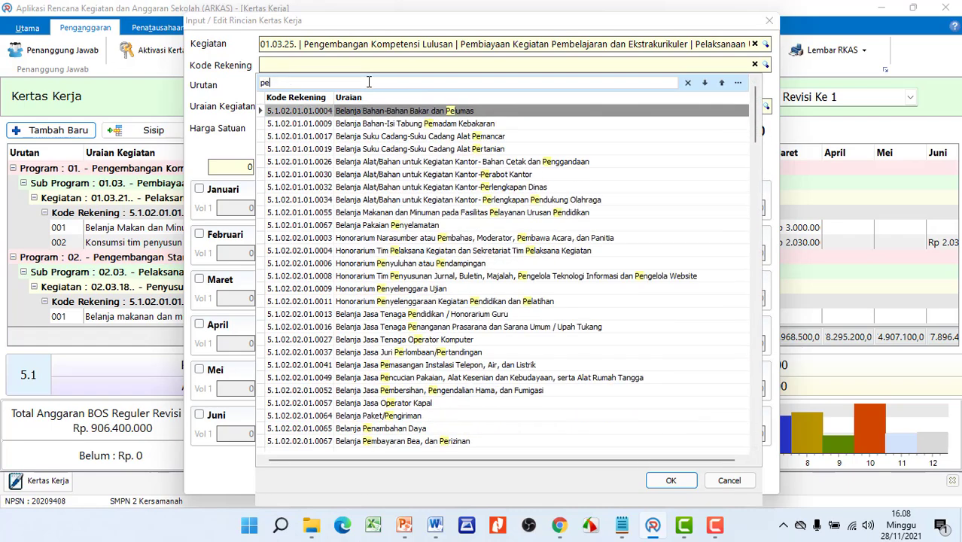
text(ngg)
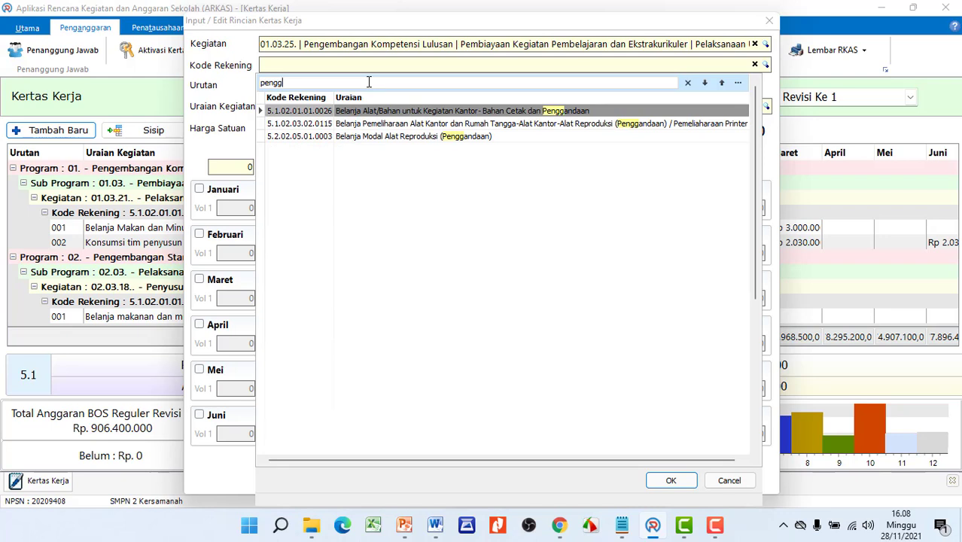
double_click(442, 112)
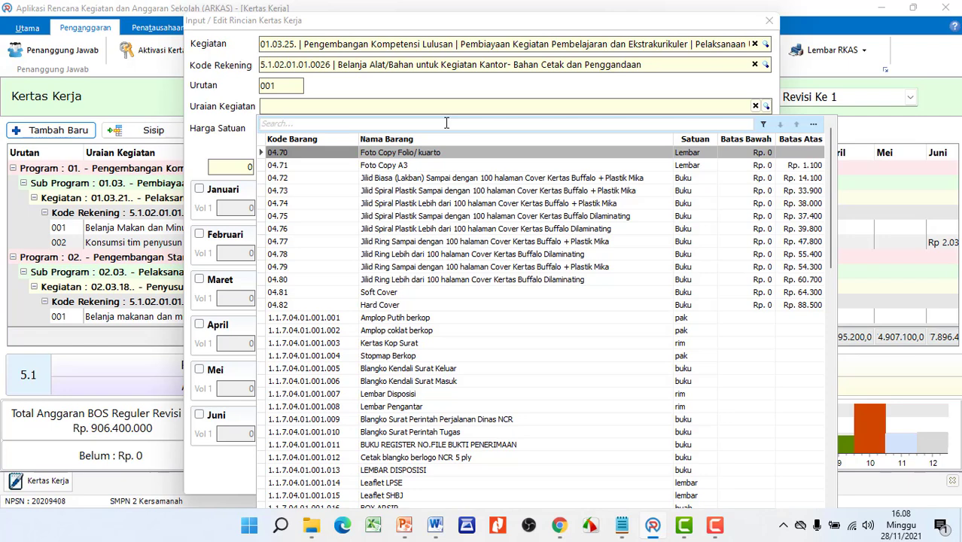
- Search the item list for "cetak" and set the Uraian Kegiatan to Cetak Soal
text(cet)
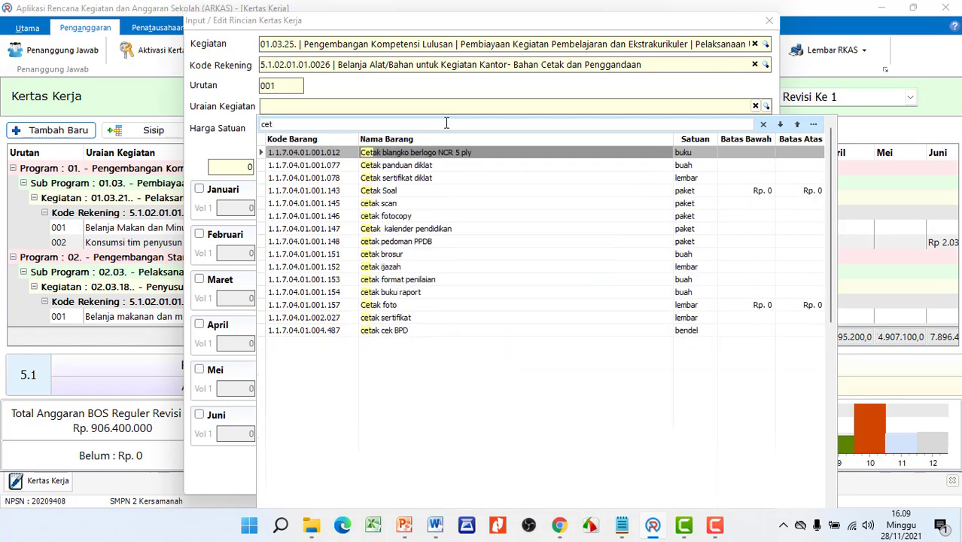
text(ak)
click(334, 192)
double_click(334, 191)
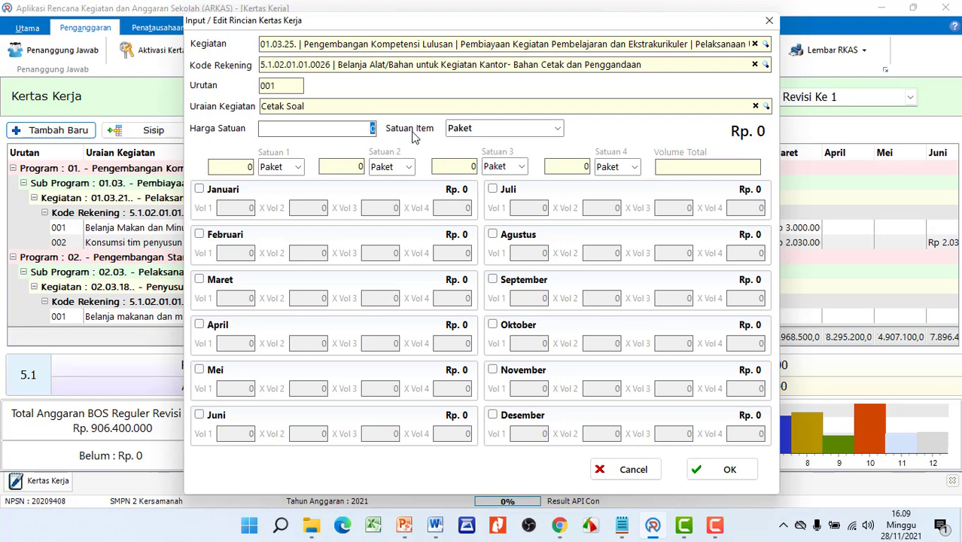
- Set the Cetak Soal unit price to 19500 and enable Desember with a Vol 1 of 824
text(19500)
click(524, 126)
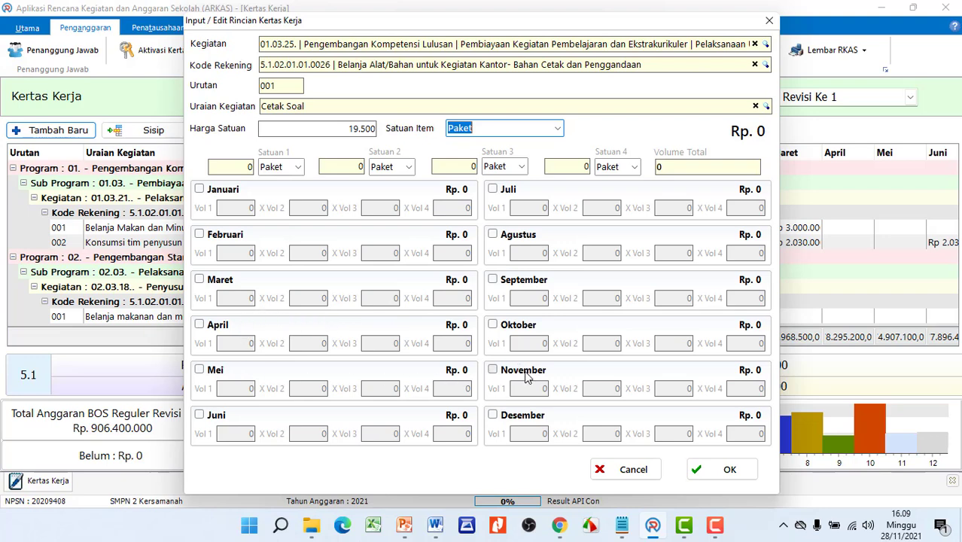
click(493, 415)
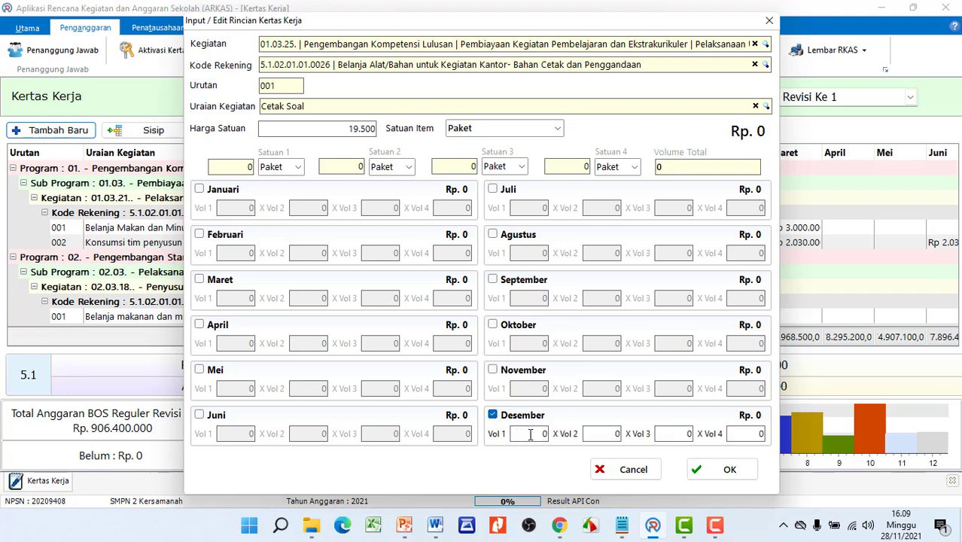
drag(531, 434, 552, 435)
text(4)
click(615, 428)
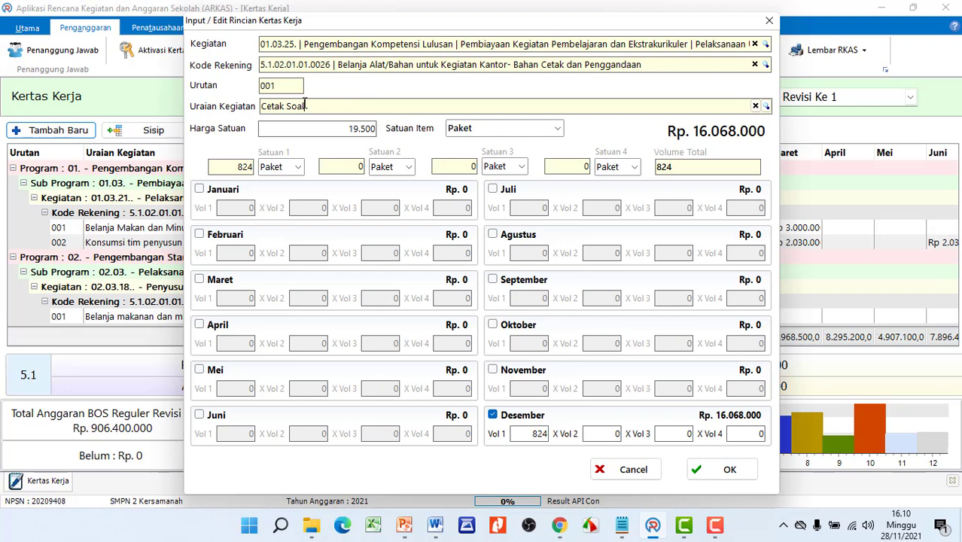
- Search the Kode Rekening list for "konsu", look through the full list of account codes, and close it without changing the selection
drag(305, 106, 259, 106)
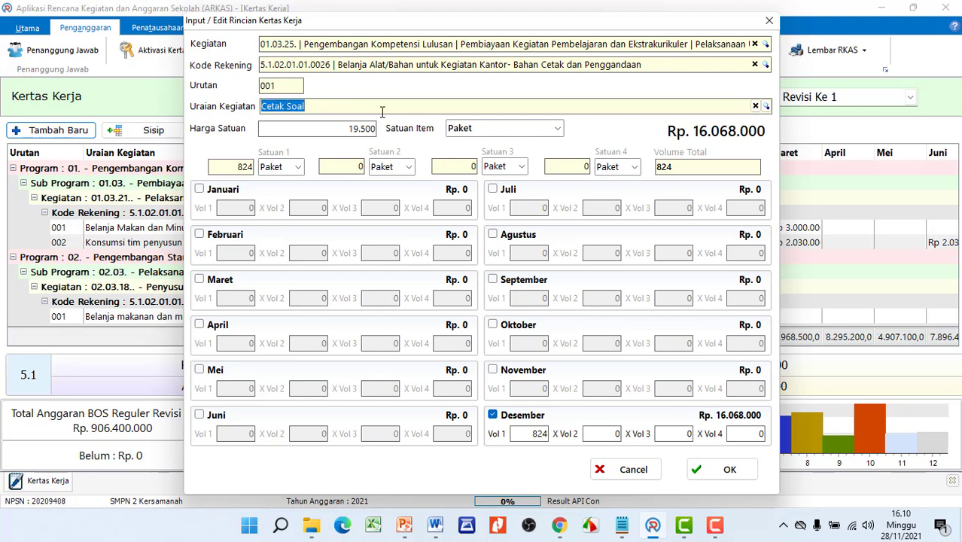
click(632, 65)
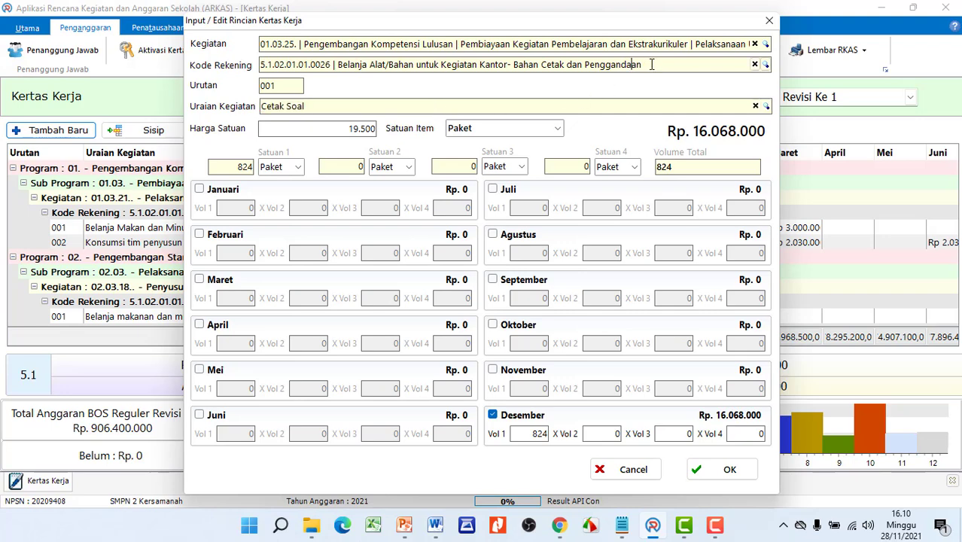
drag(651, 65, 332, 65)
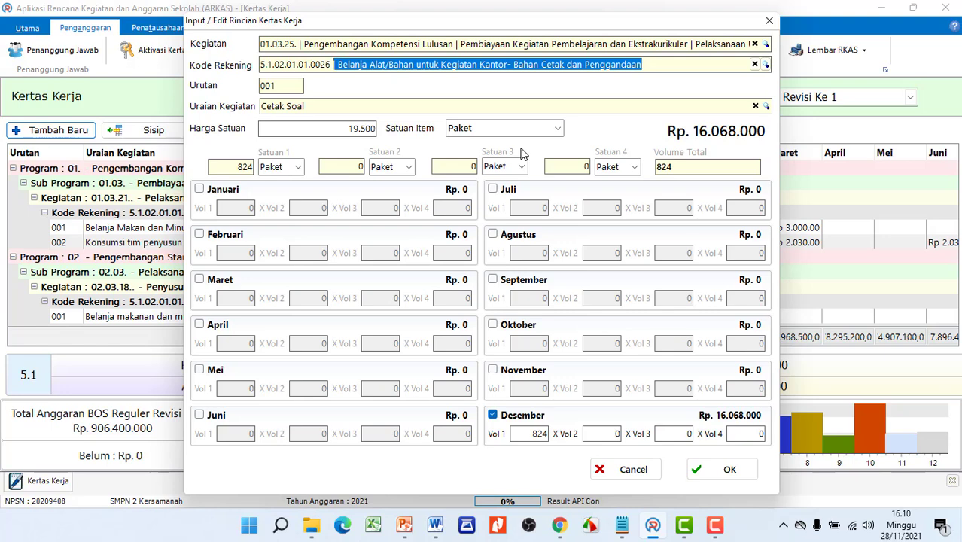
key(F4)
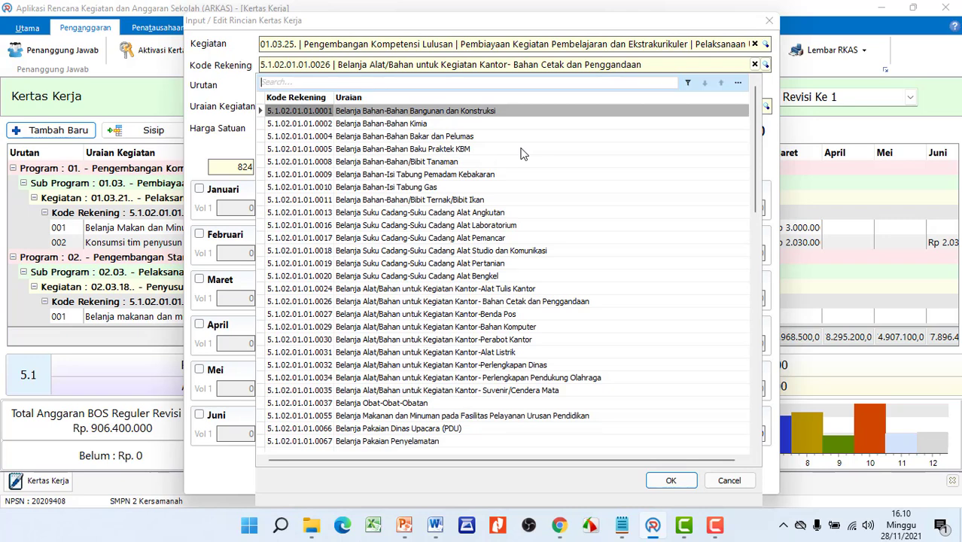
text(konsu)
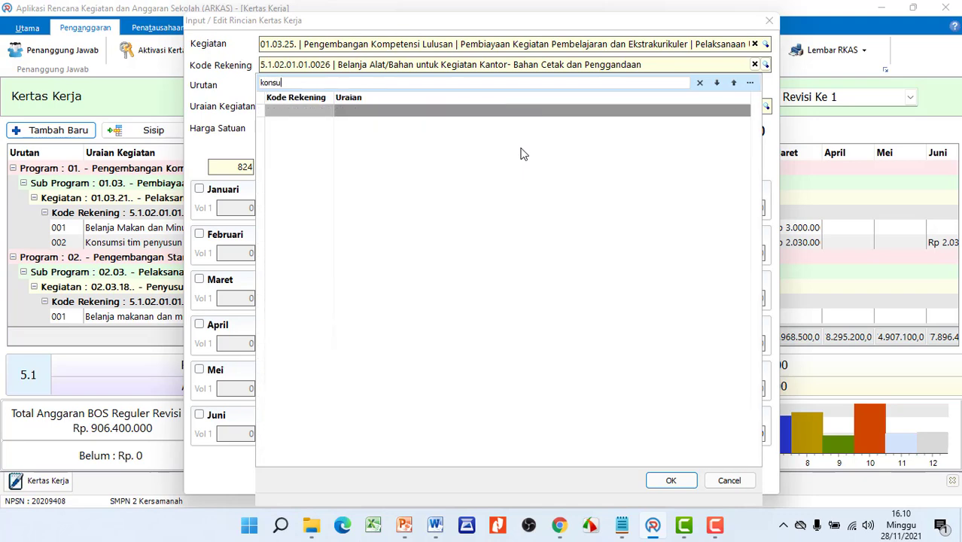
key(BackSpace)
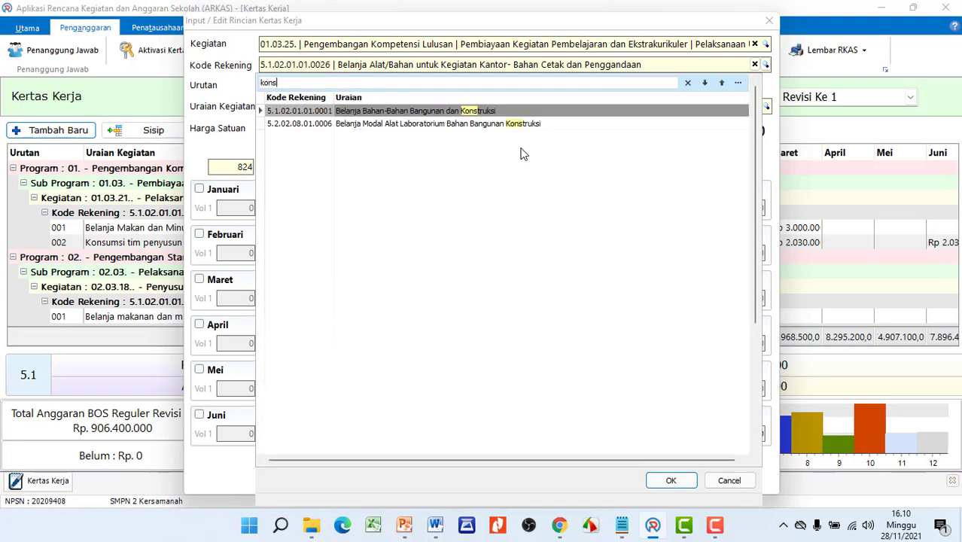
key(BackSpace)
key(BackSpace)
key(BackSpace)
key(BackSpace)
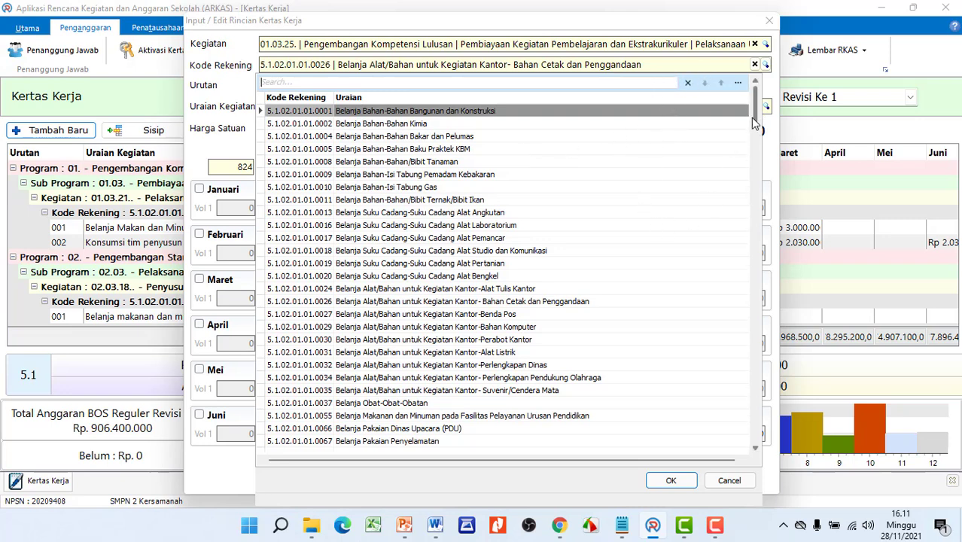
drag(752, 117, 741, 437)
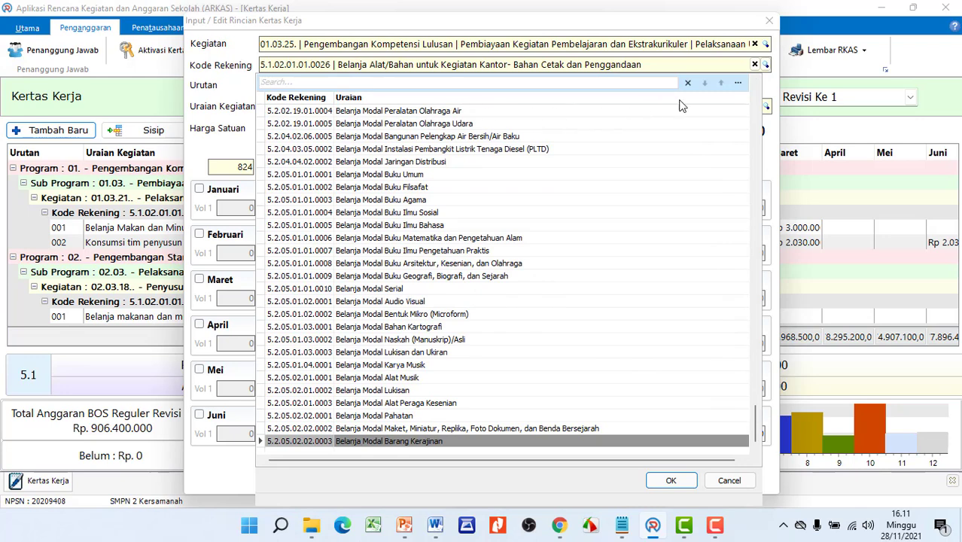
click(724, 483)
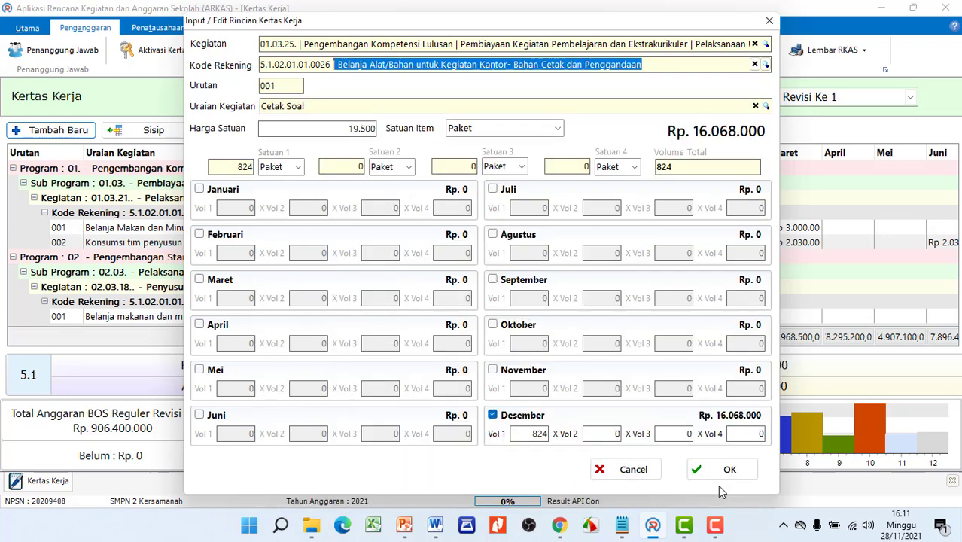
- Clear the Kegiatan, search the activities for "listr", and choose 07.07.10, Pembayaran Rek Listrik
click(755, 44)
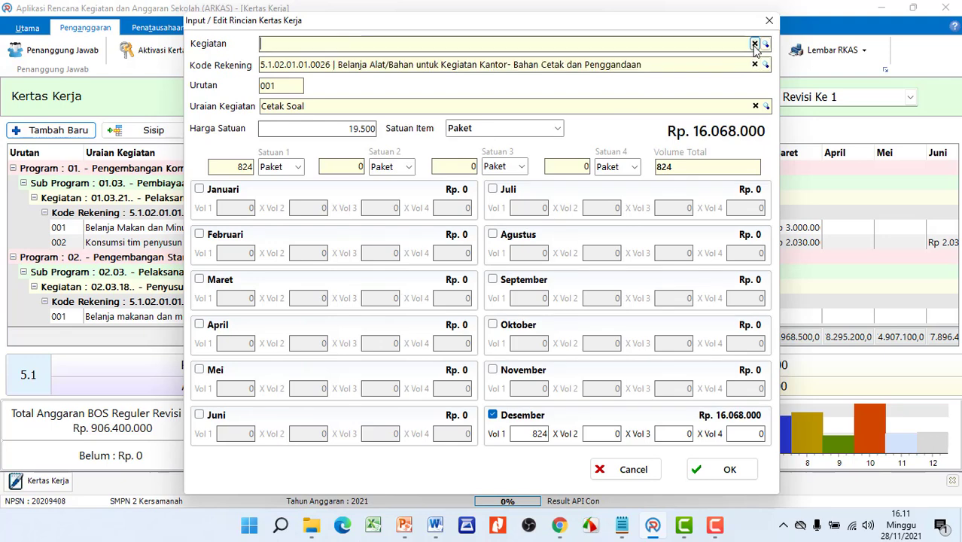
click(640, 42)
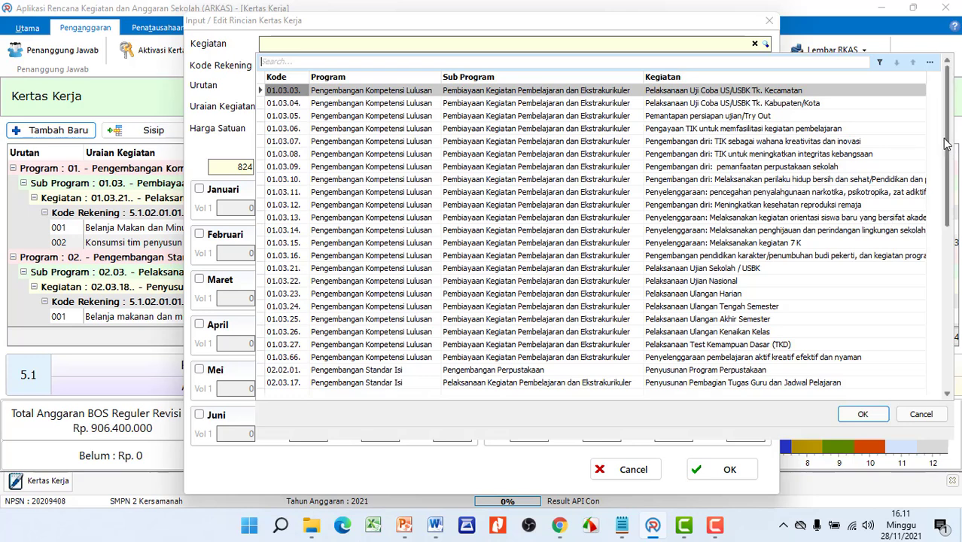
scroll(950, 162, down, 7)
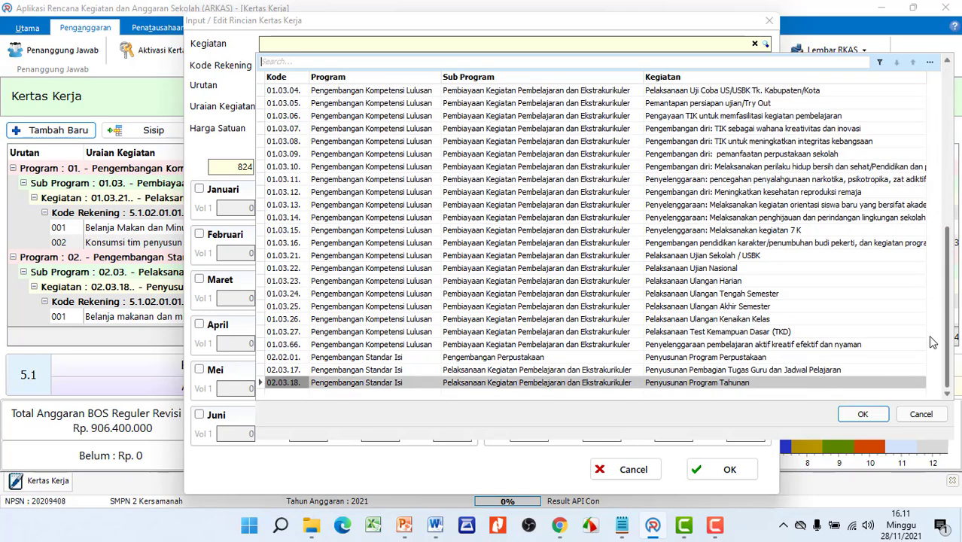
click(946, 394)
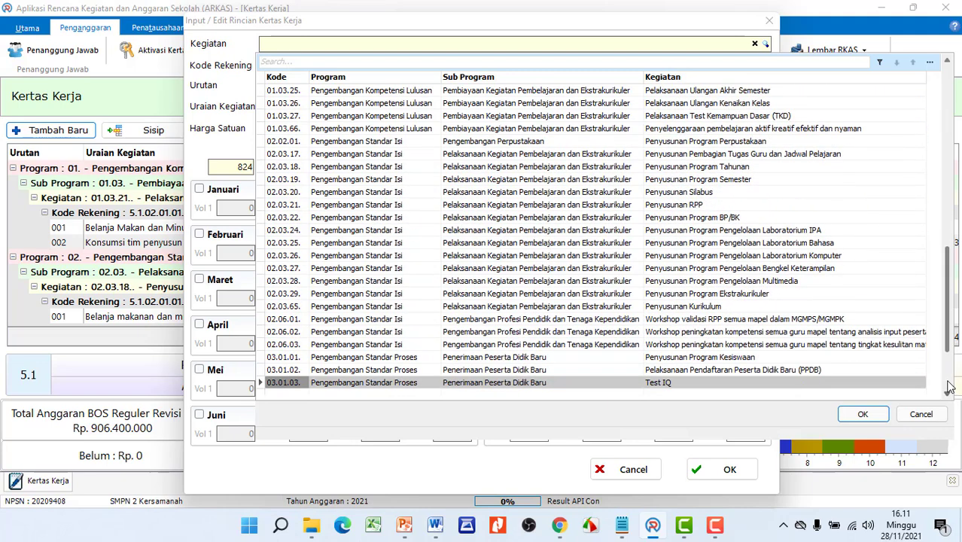
click(948, 386)
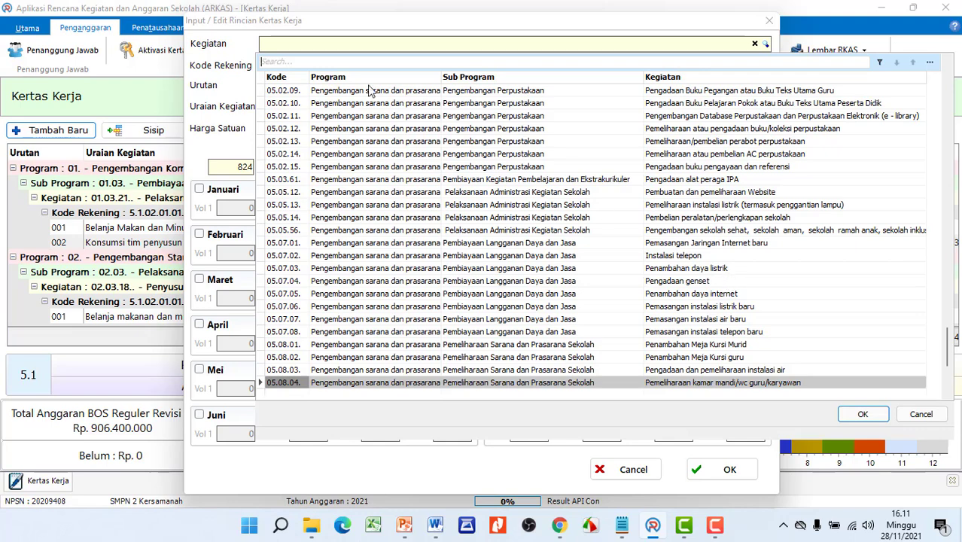
text(listr)
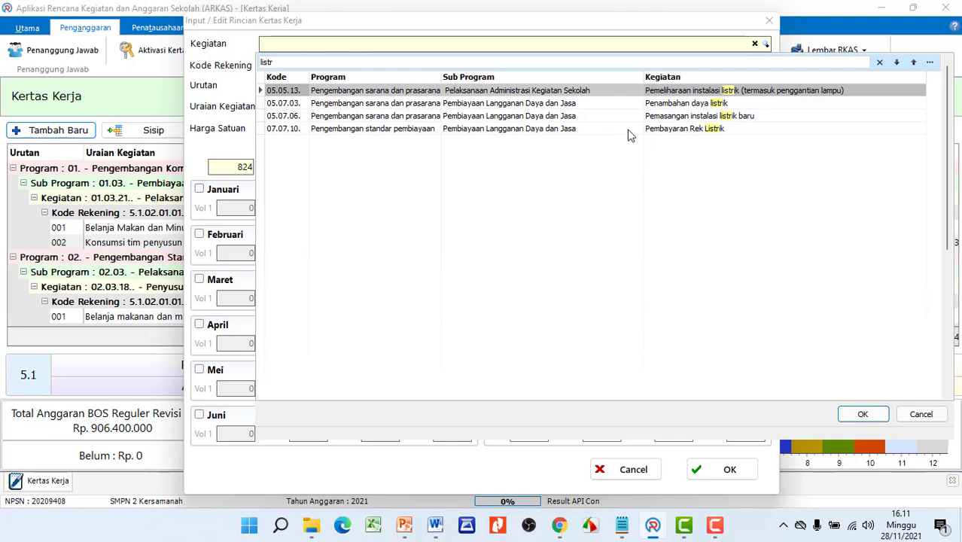
click(474, 134)
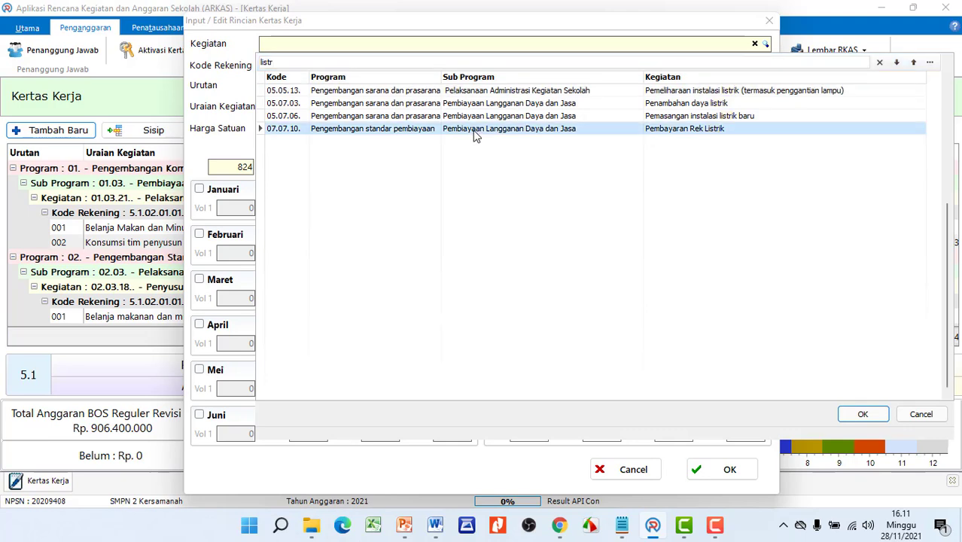
double_click(474, 133)
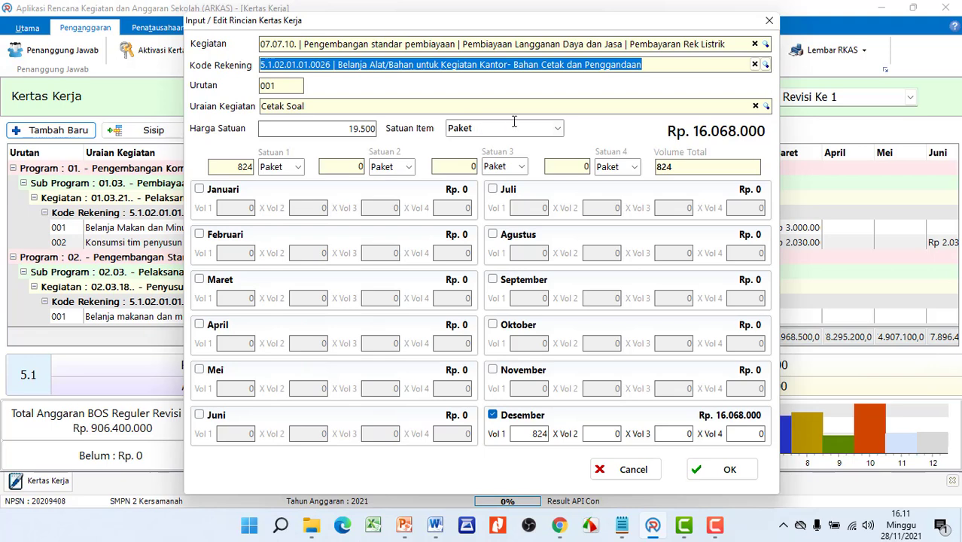
- Set Kode Rekening to 5.1.02.02.01.0061, Belanja Tagihan Listrik, by searching "lis", and replace the Uraian Kegiatan with Pembayaran Listrik
click(541, 69)
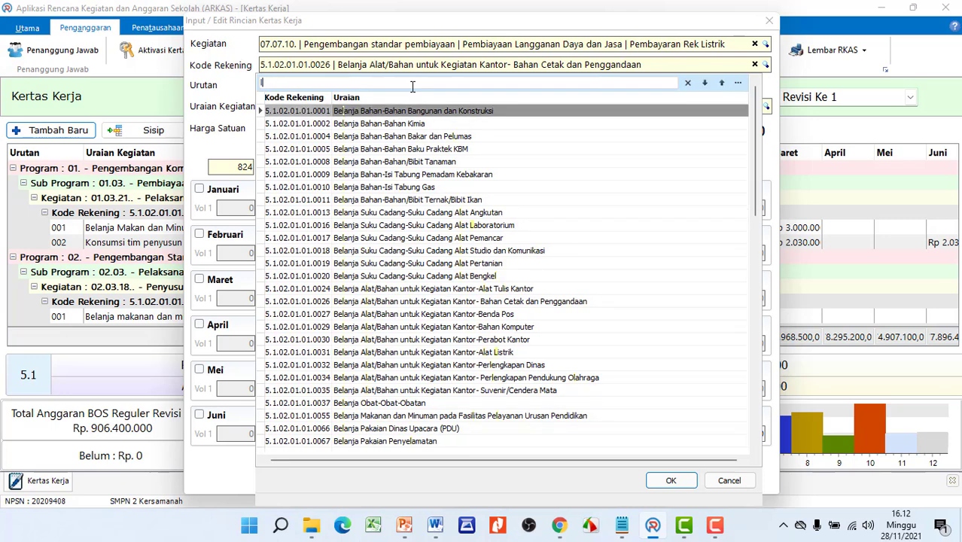
text(lis)
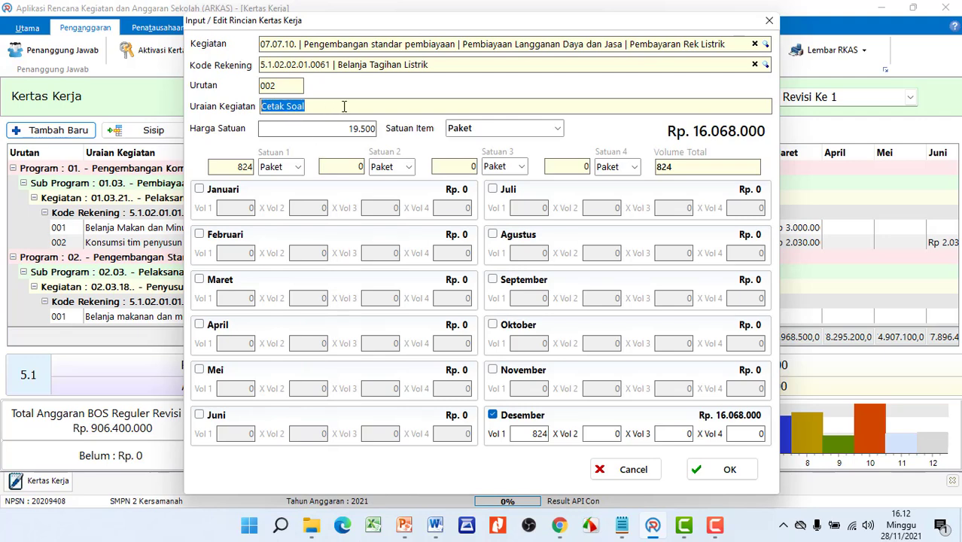
key(BackSpace)
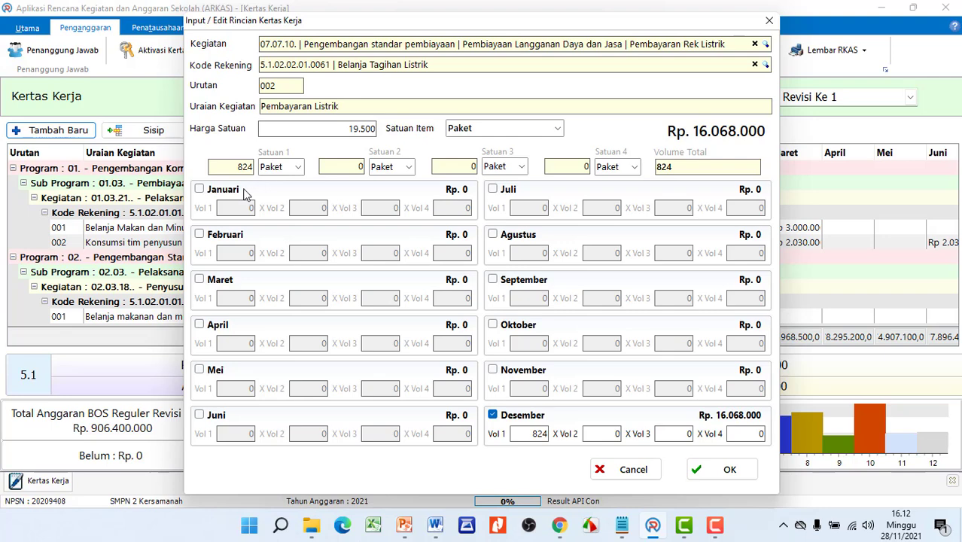
- Set the Harga Satuan of the Pembayaran Listrik entry to 400000
drag(235, 166, 262, 172)
double_click(358, 127)
key(BackSpace)
key(ctrl+z)
text(40000)
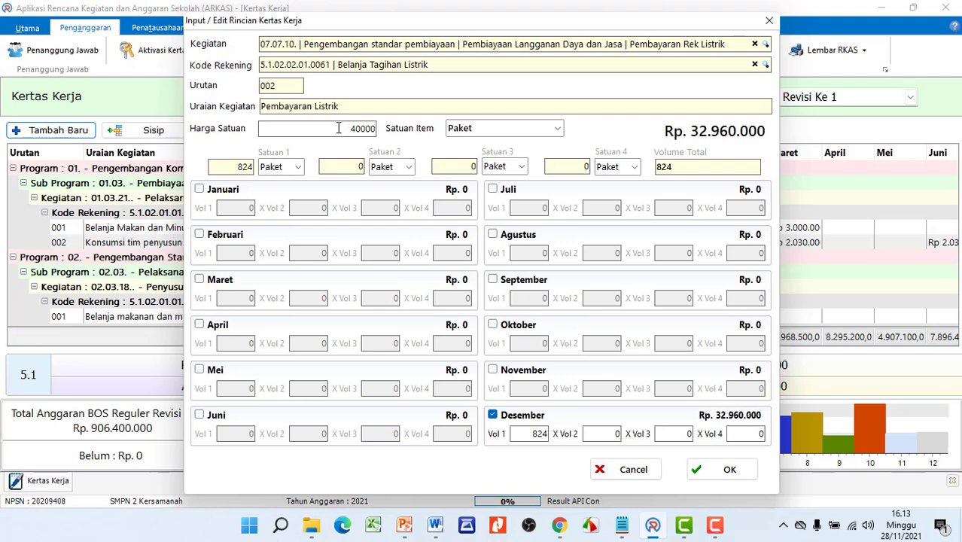
text(0)
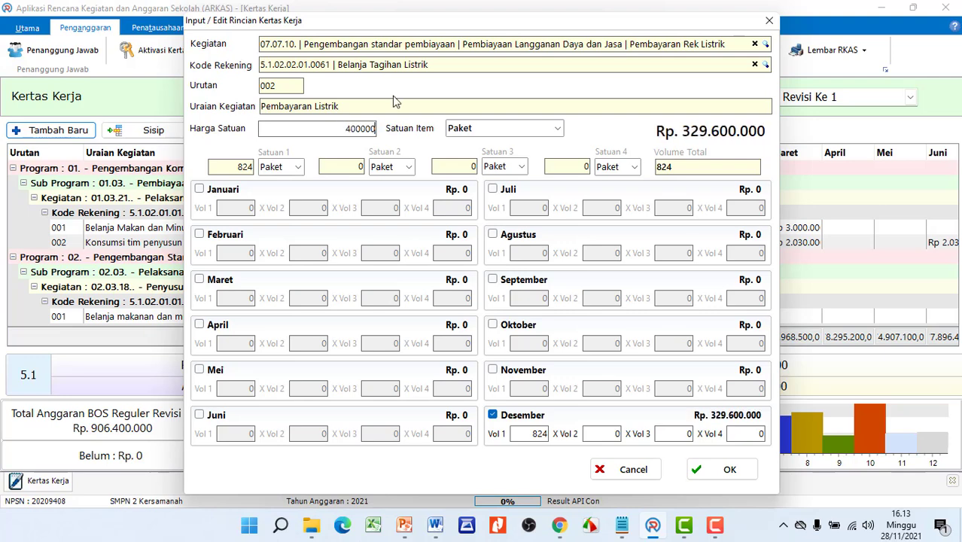
- Set the Desember Vol 1 to 1, keeping the month enabled
click(493, 415)
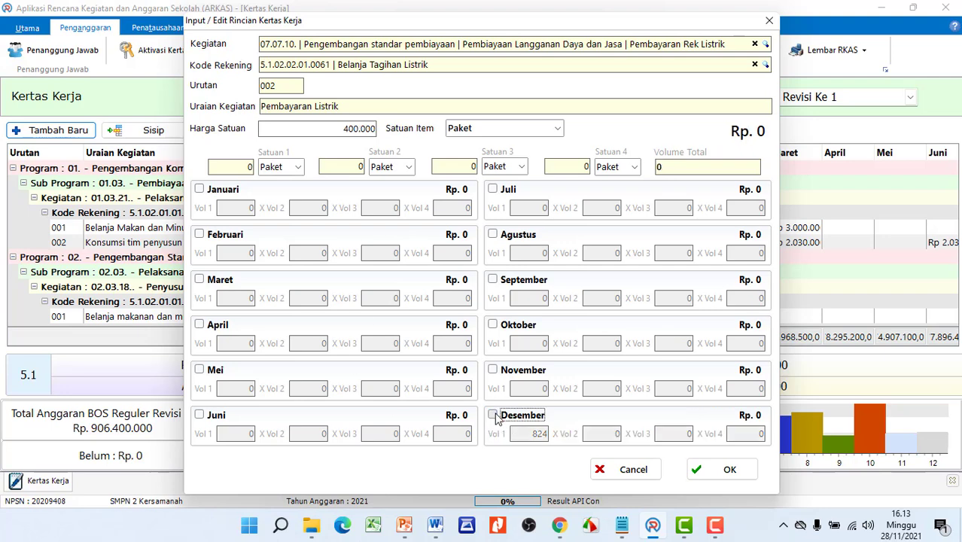
click(493, 415)
click(543, 434)
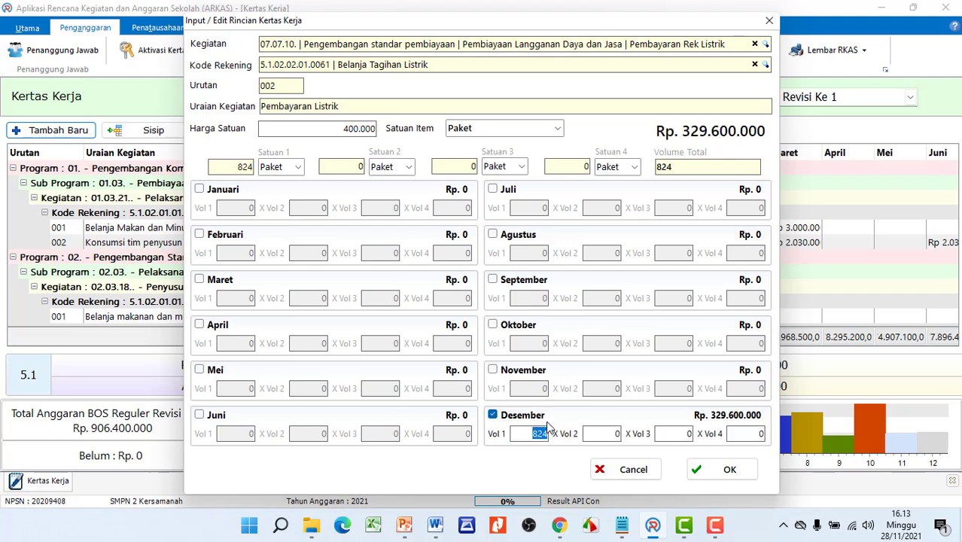
text(1)
- Enable all the remaining months, Januari through November, for the electricity payment
click(516, 372)
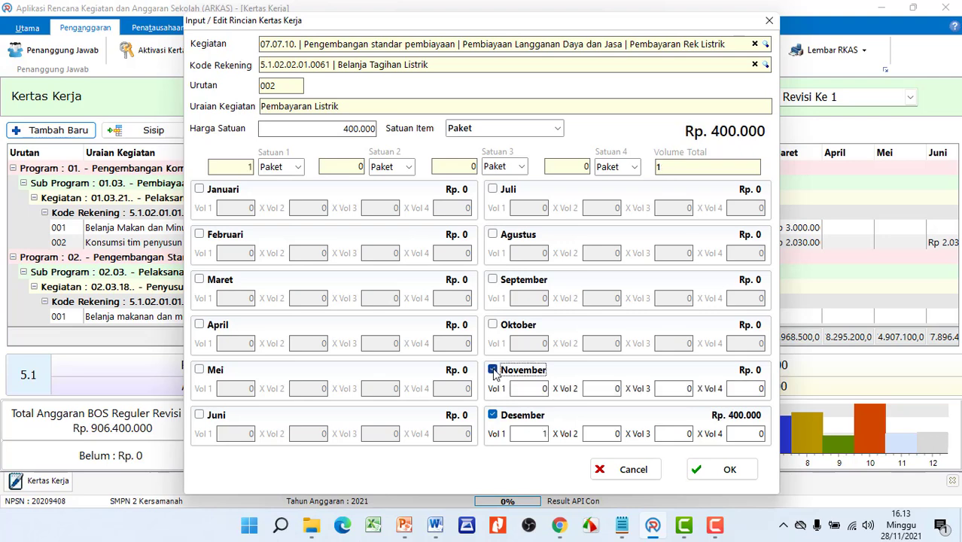
click(493, 325)
click(493, 280)
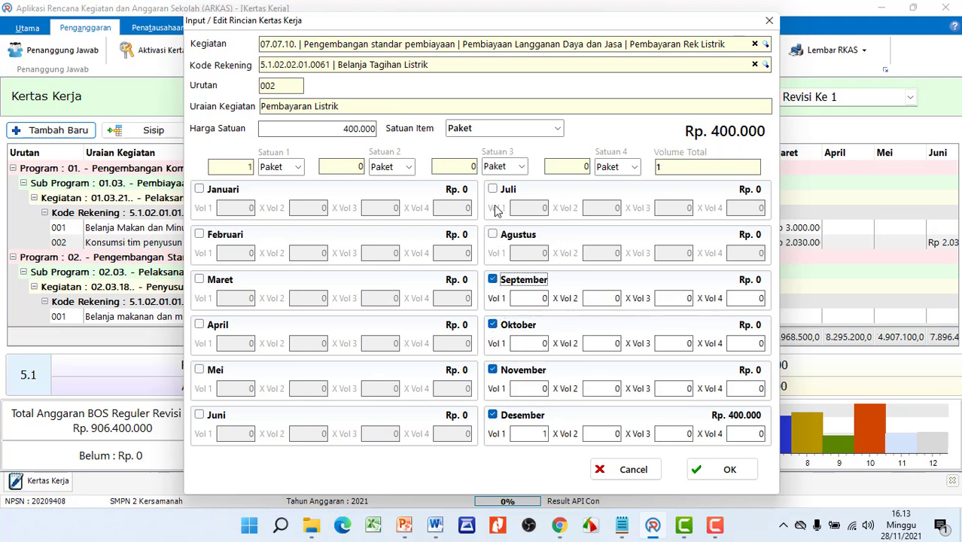
click(492, 190)
click(493, 234)
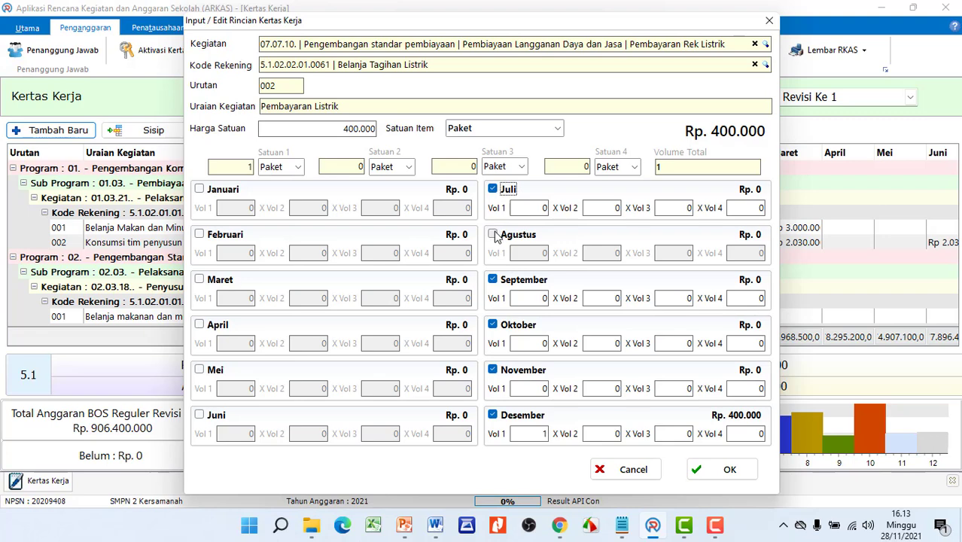
click(199, 189)
click(200, 234)
click(199, 279)
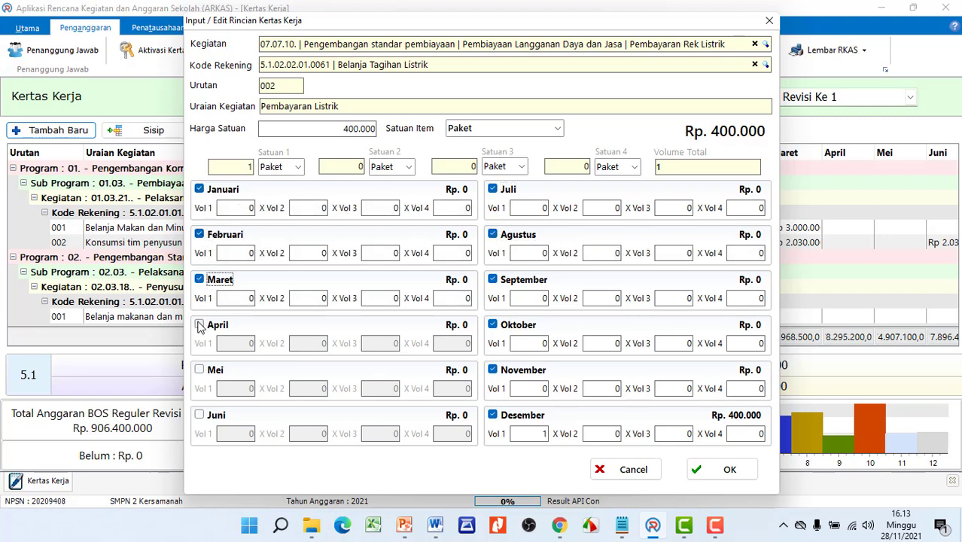
click(199, 324)
click(199, 369)
click(199, 415)
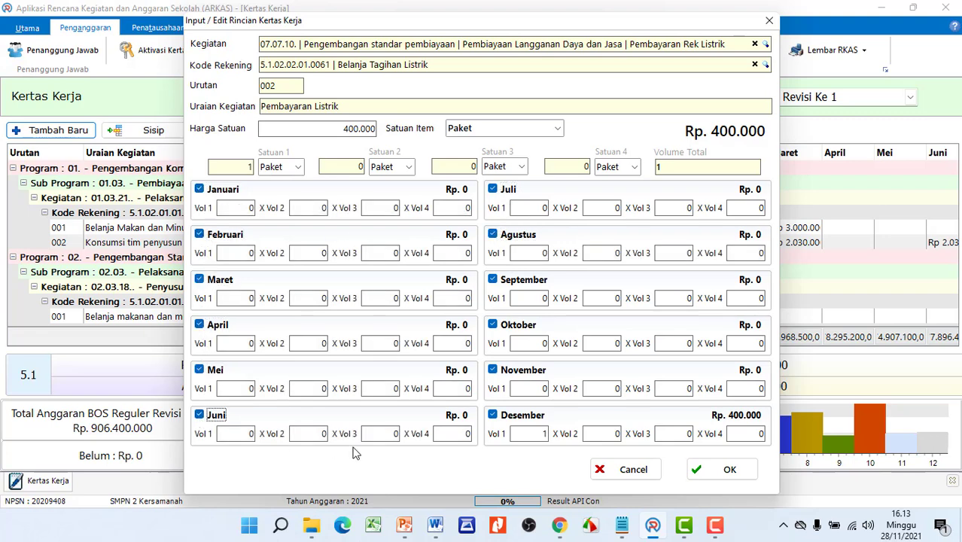
- Set Vol 1 to 1 for each month from Januari through Juni of the electricity payment
click(251, 210)
text(1)
key(Tab)
text(1)
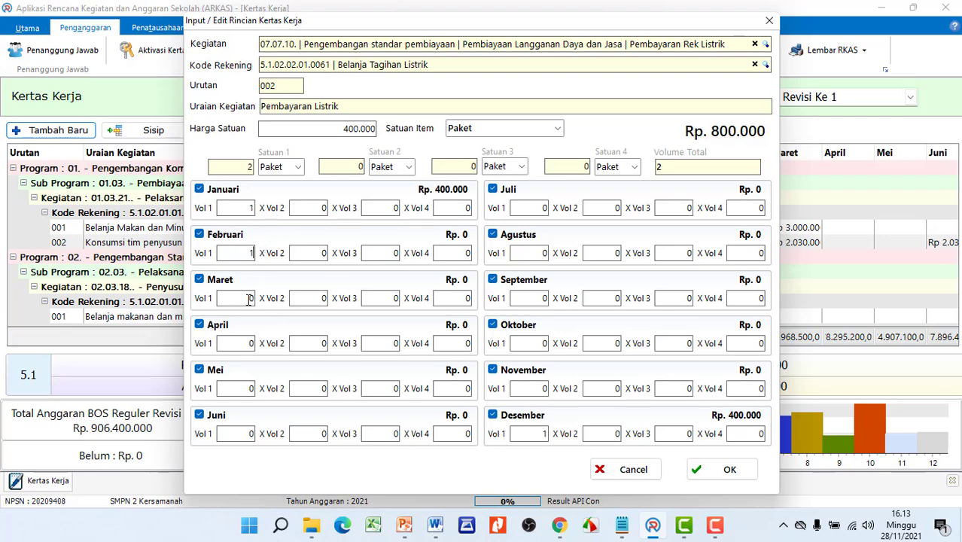
click(245, 298)
text(1)
click(250, 343)
text(1)
click(246, 389)
text(1)
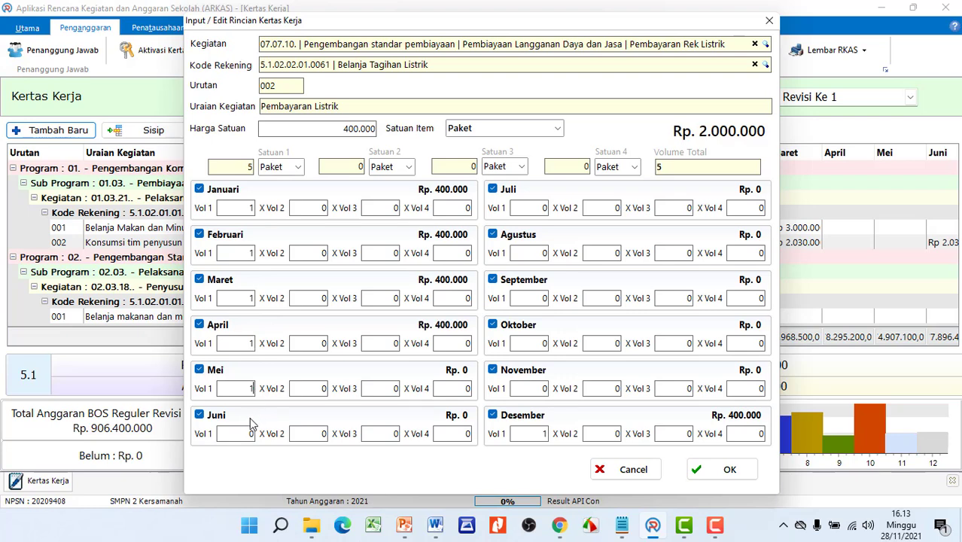
click(248, 433)
text(1)
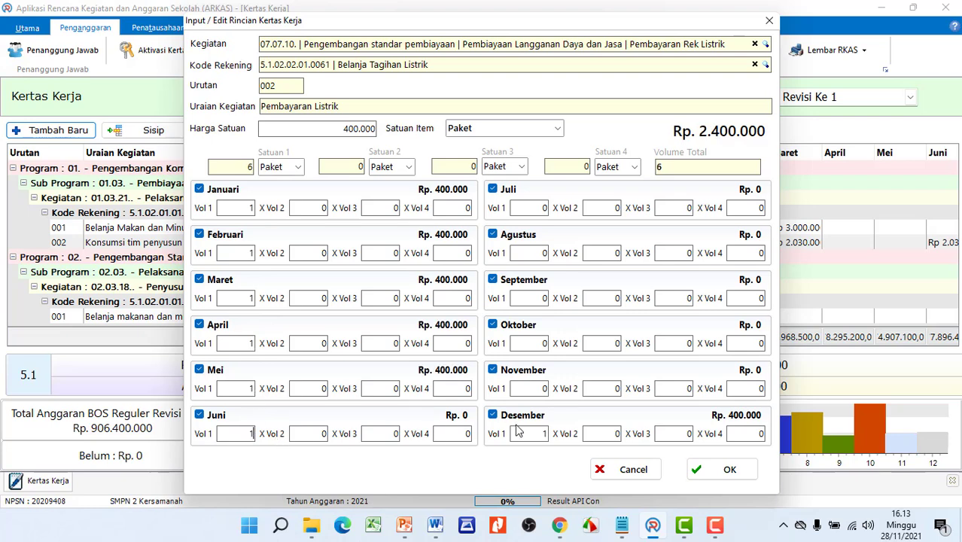
- Set Vol 1 to 1 for each month from Juli through November of the electricity payment
click(544, 388)
text(1)
click(540, 343)
text(1)
click(538, 299)
text(1)
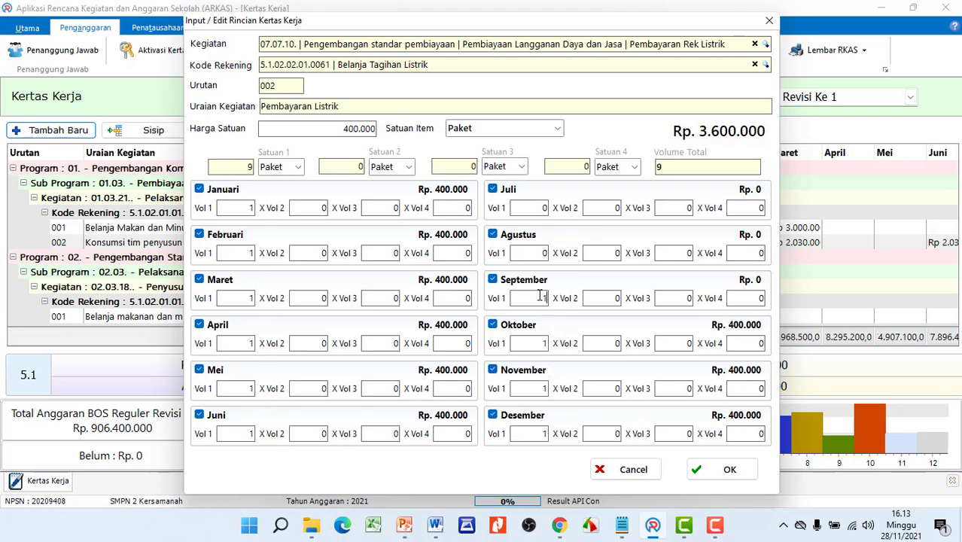
click(544, 252)
text(1)
click(553, 207)
text(1)
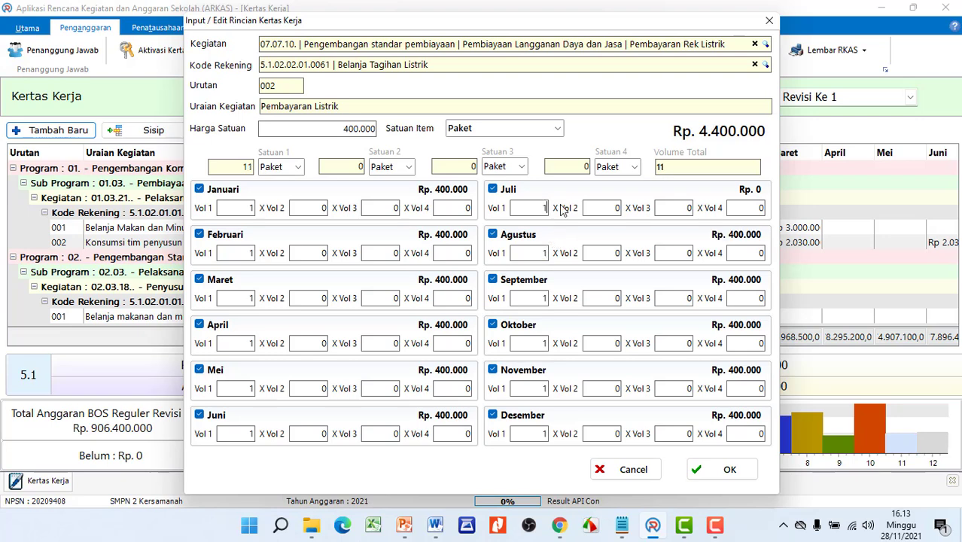
key(Tab)
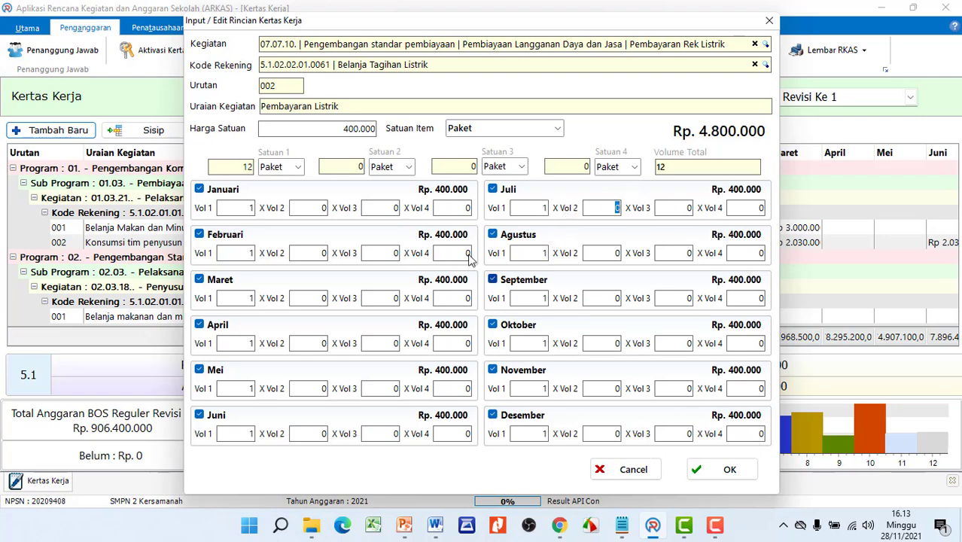
- Discard the Pembayaran Listrik entry and close its form
click(509, 131)
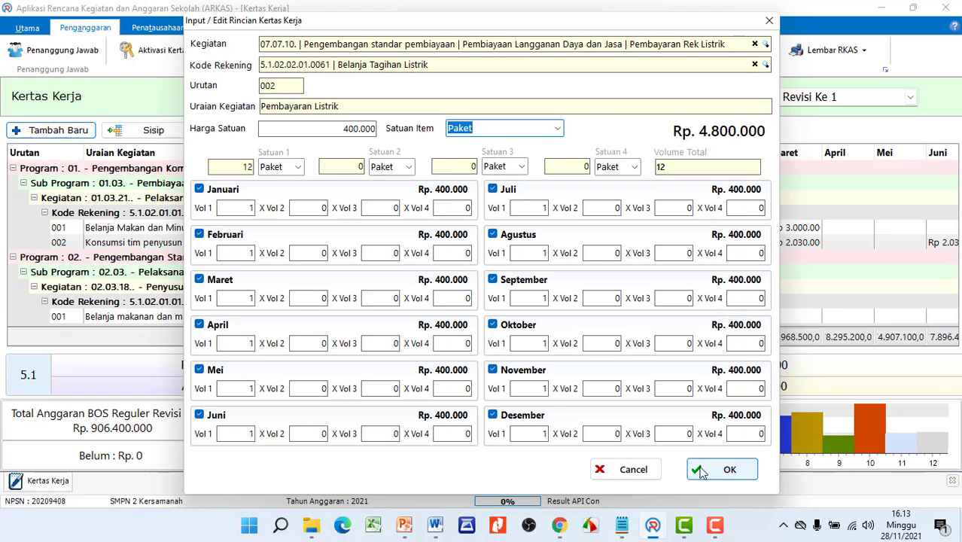
click(723, 469)
click(632, 469)
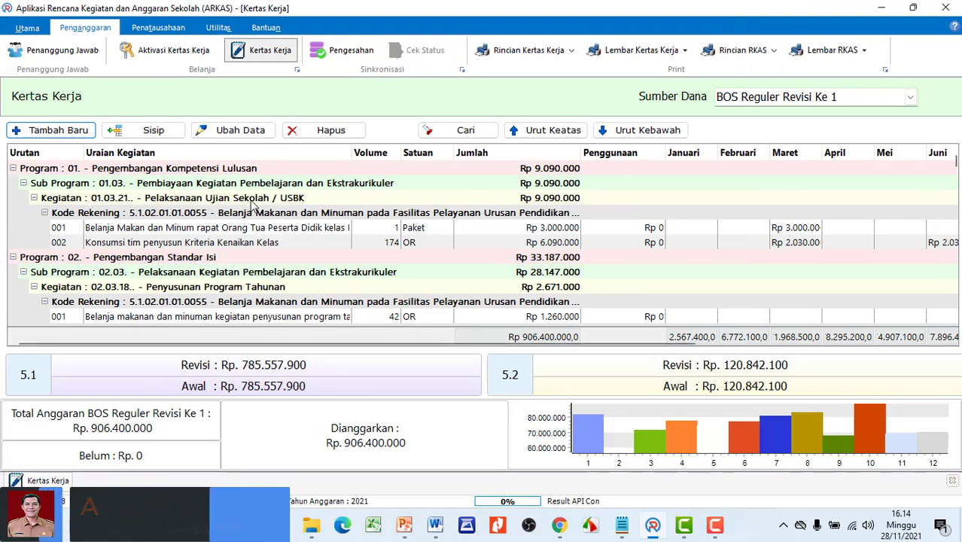
click(176, 240)
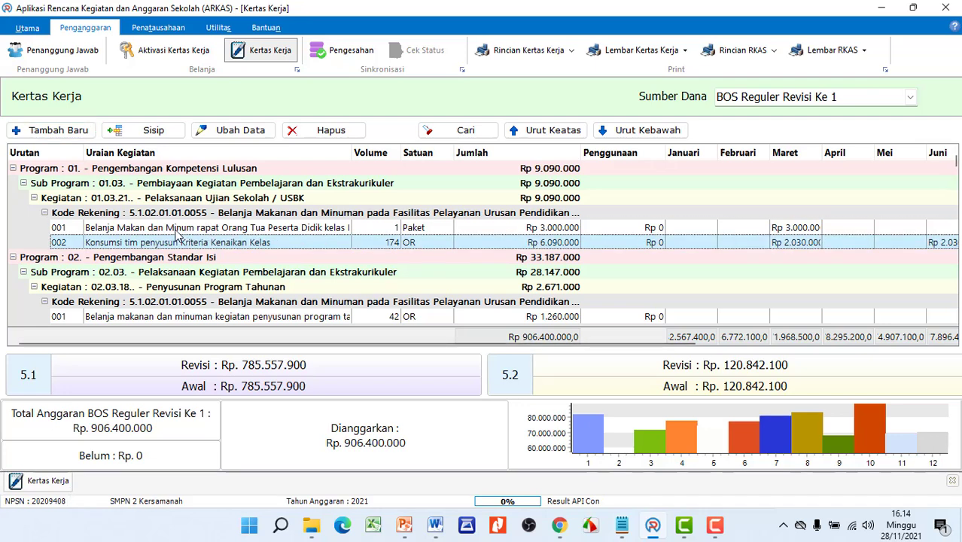
click(177, 232)
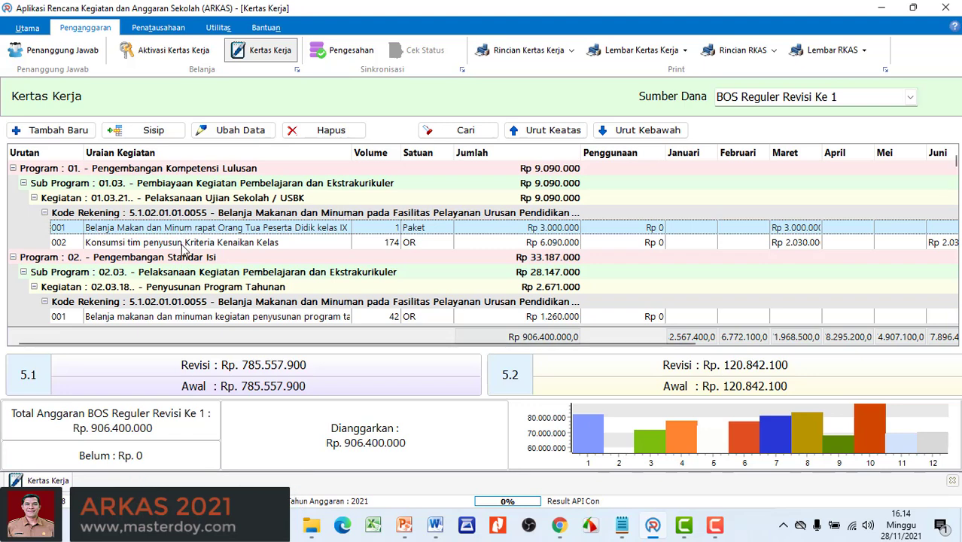
click(182, 245)
scroll(211, 249, down, 1)
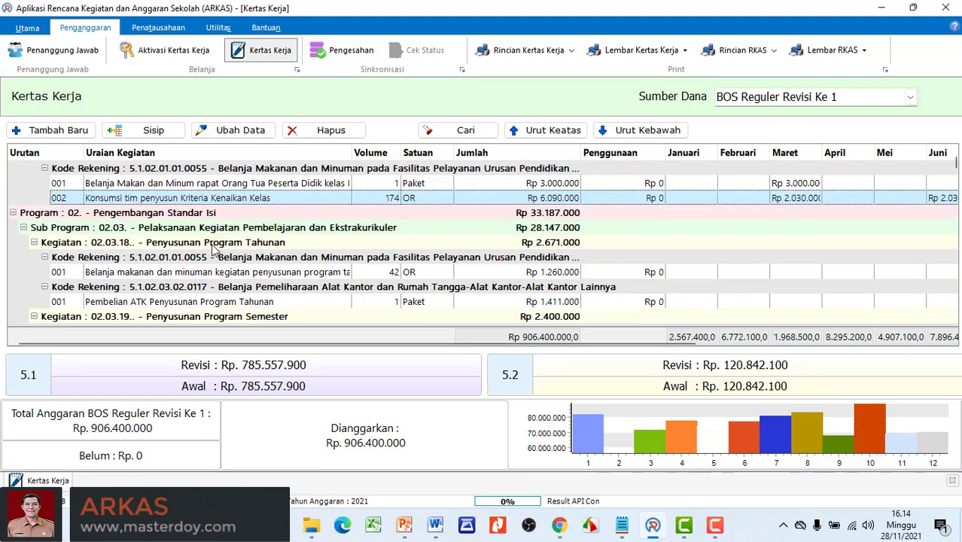
scroll(213, 250, down, 1)
scroll(213, 248, up, 2)
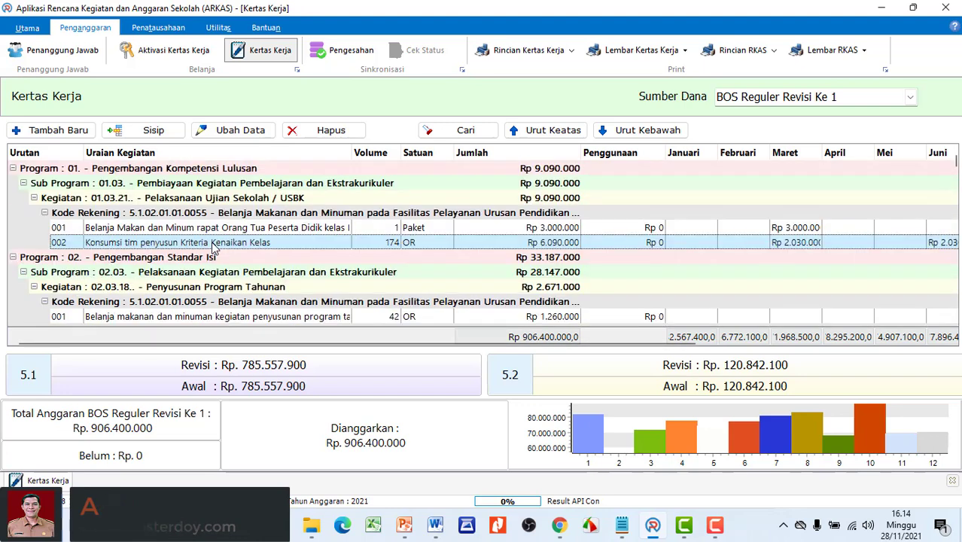
- Add a new worksheet entry and set its Kegiatan to 05.09.07, Pemeliharaan Laptop, by searching "sarana"
click(75, 130)
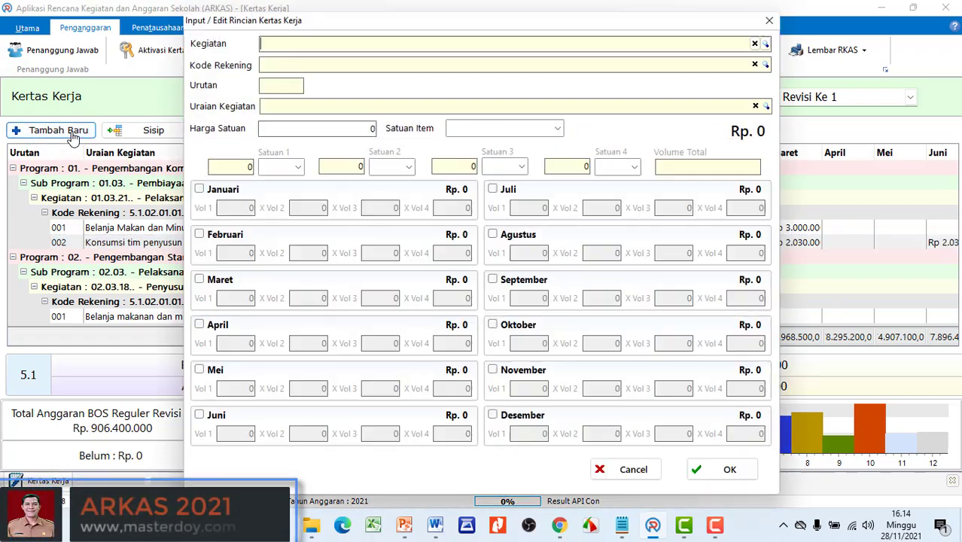
click(661, 47)
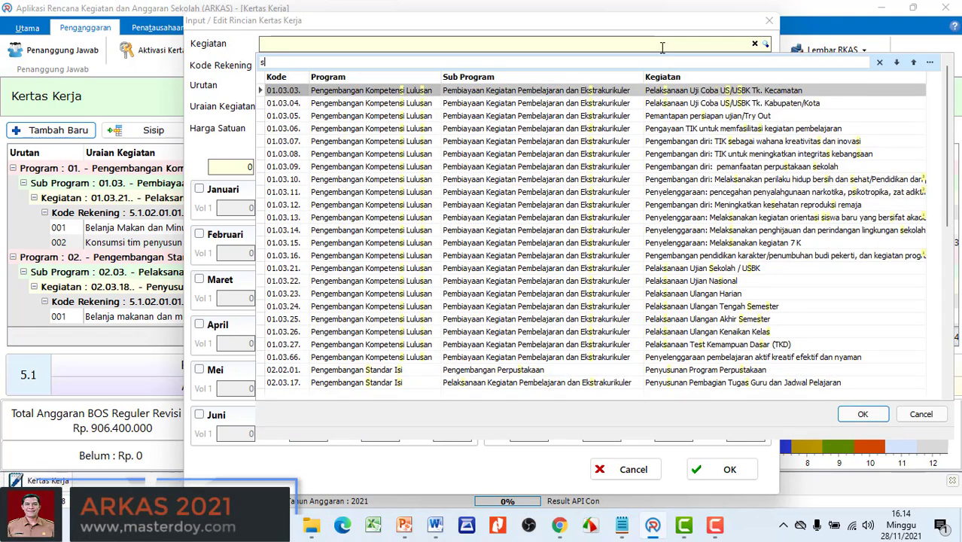
text(sarana)
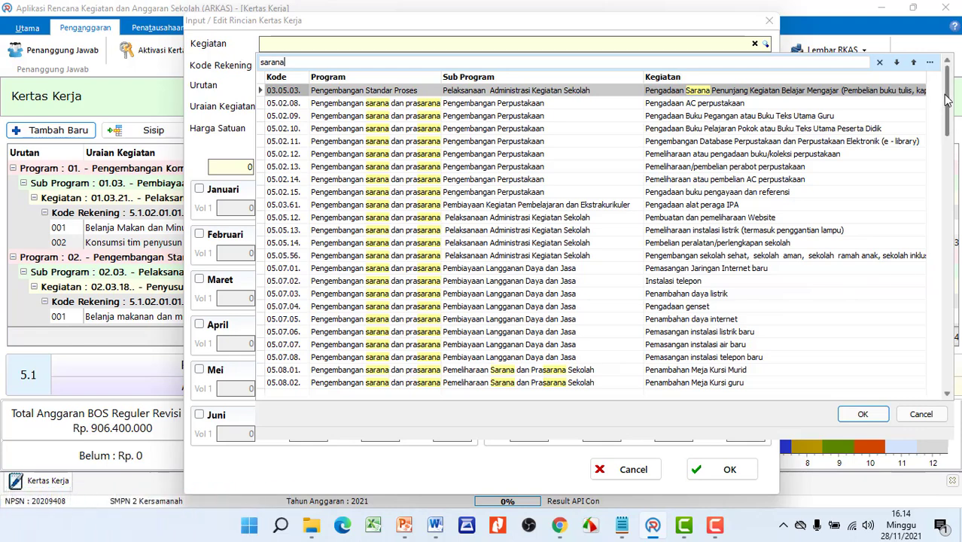
scroll(949, 100, down, 15)
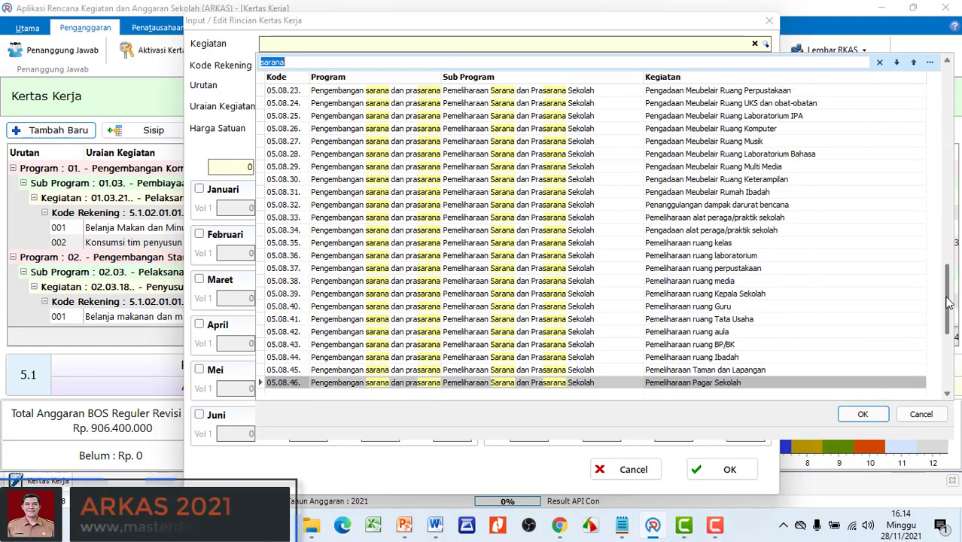
key(Down)
key(Up)
key(Up)
key(Up)
key(Up)
key(Up)
key(Up)
key(Up)
key(Up)
key(Up)
key(Up)
key(Up)
key(Up)
key(Up)
key(Up)
key(Up)
key(Up)
key(Up)
key(Up)
key(Up)
key(Up)
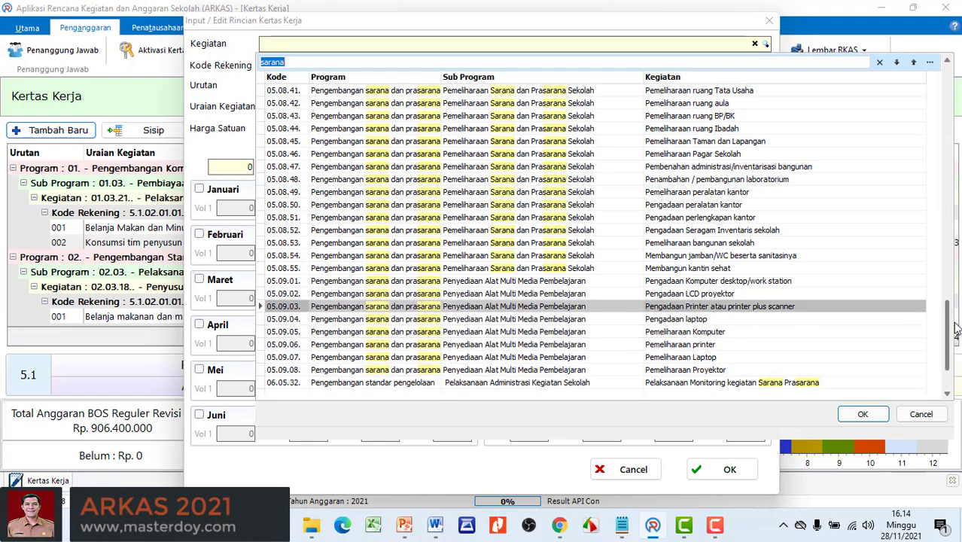
key(Down)
key(Down)
key(Down)
key(Down)
key(Down)
key(Down)
key(Down)
key(Down)
key(Down)
key(Down)
key(Down)
key(Down)
key(Down)
key(Down)
key(Down)
key(Down)
key(Down)
key(Down)
key(Down)
key(Down)
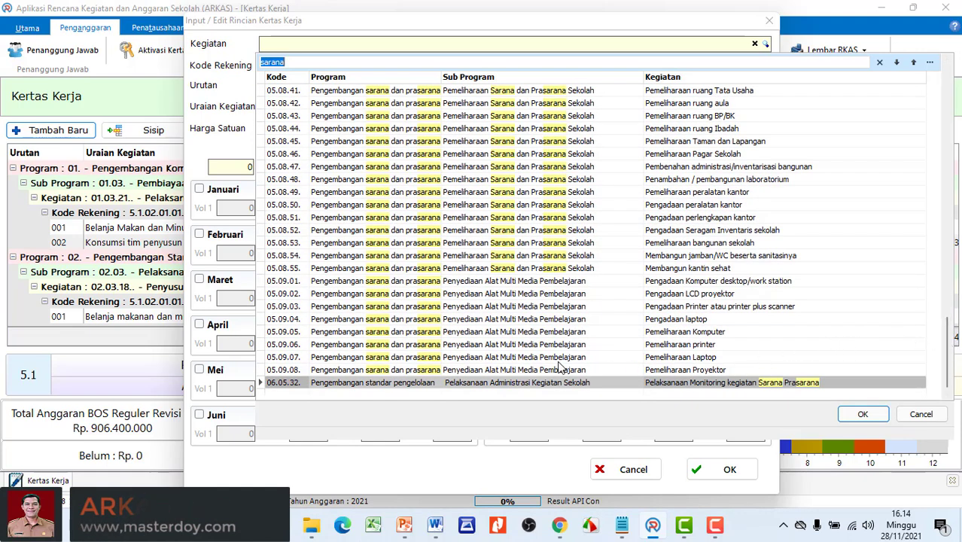
click(442, 358)
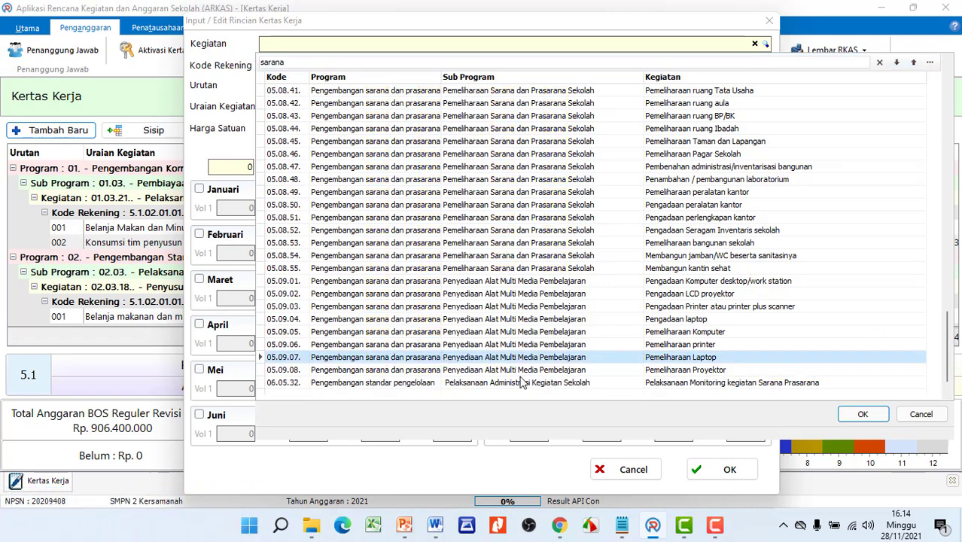
click(863, 414)
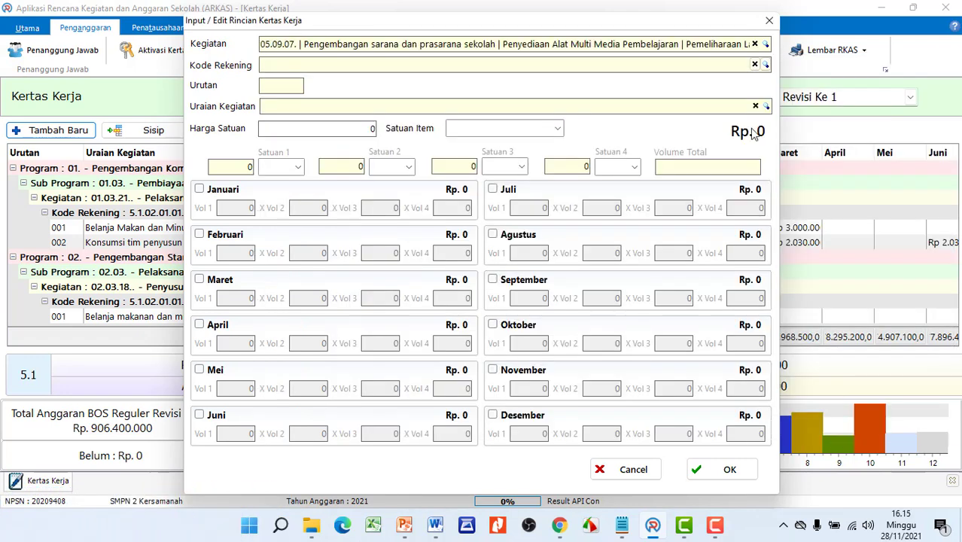
- Set Kode Rekening to 5.2.02.10.02.0005, Belanja Modal Peralatan Komputer Lainnya, by searching "kom"
click(499, 66)
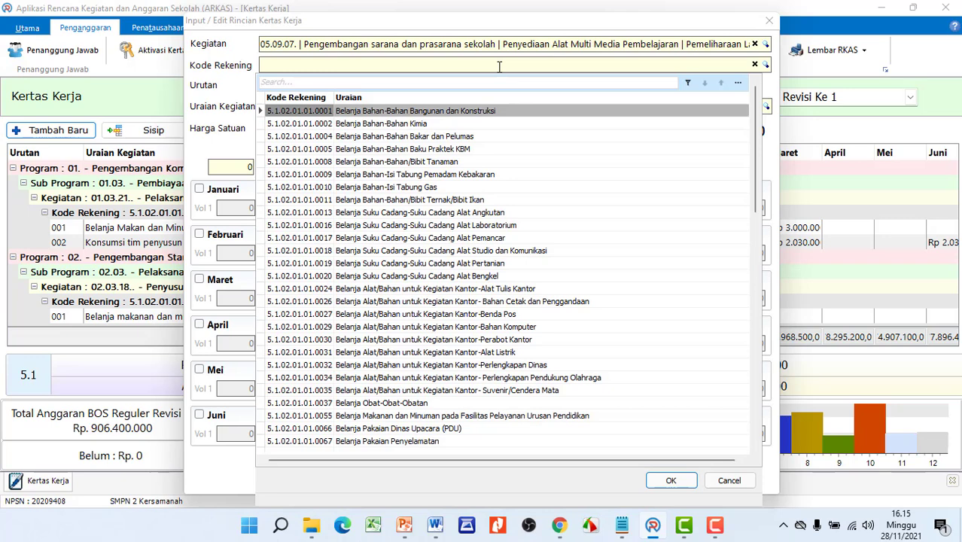
text(la)
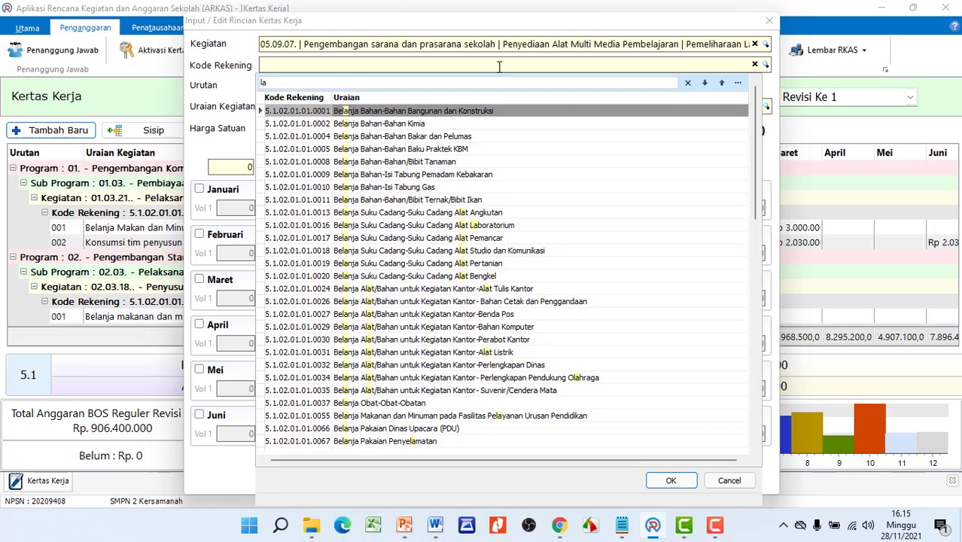
text(p)
key(BackSpace)
key(BackSpace)
key(BackSpace)
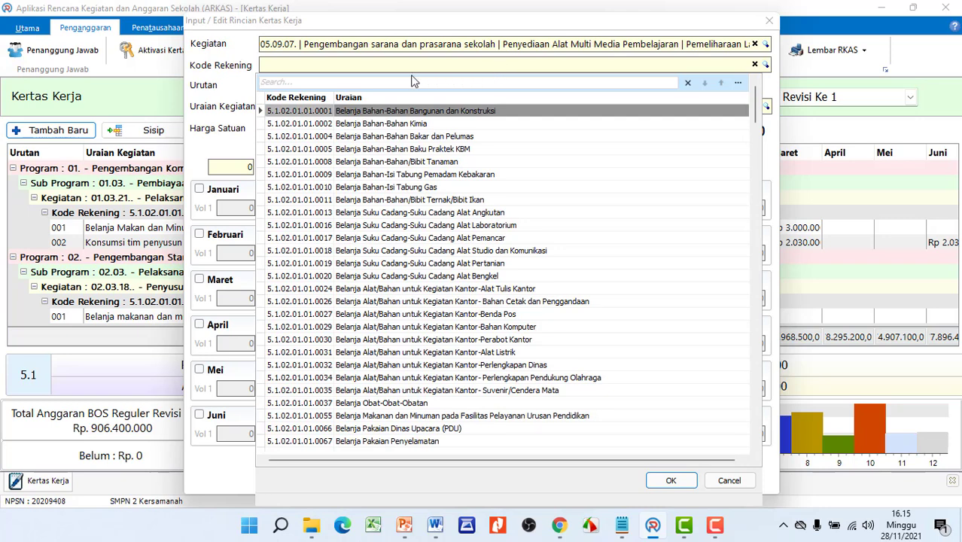
text(belanja)
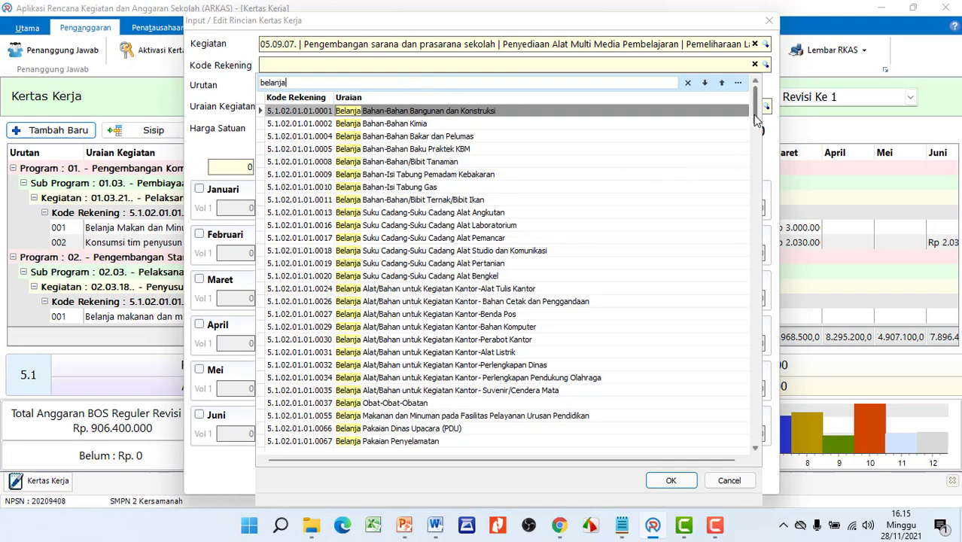
drag(758, 117, 747, 294)
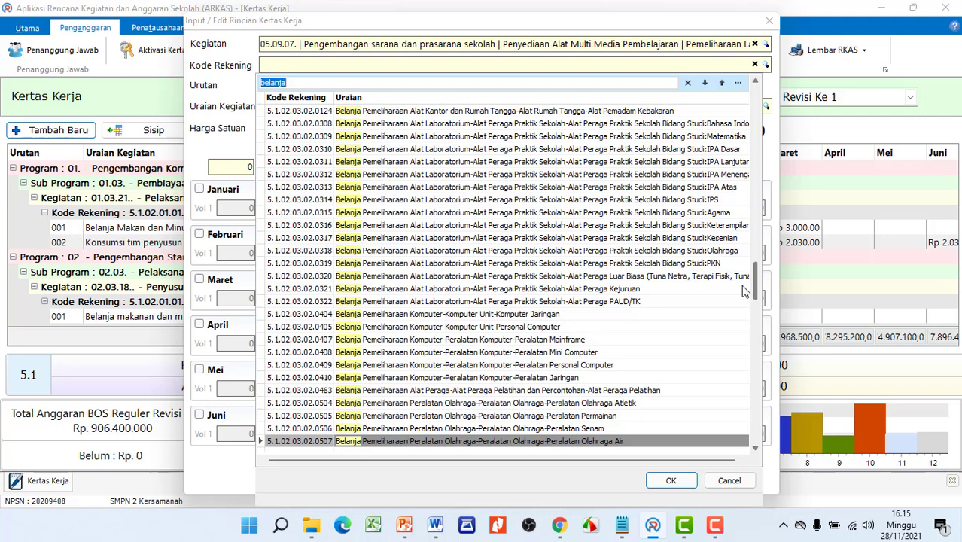
click(272, 84)
text(kom)
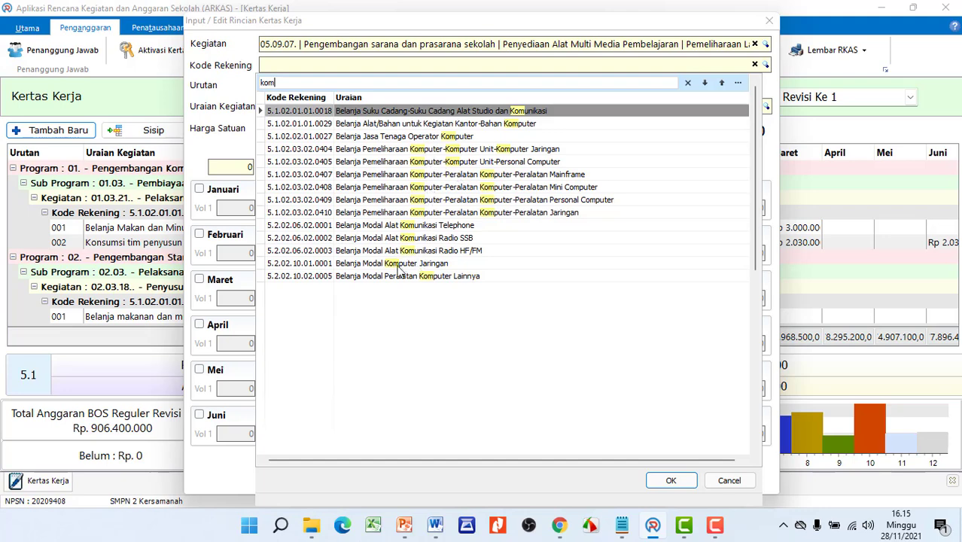
click(317, 277)
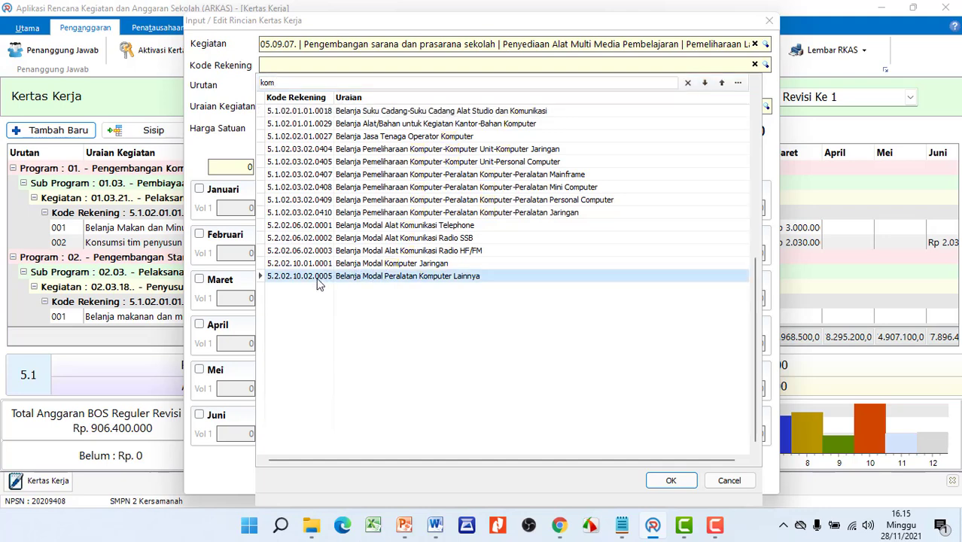
click(652, 481)
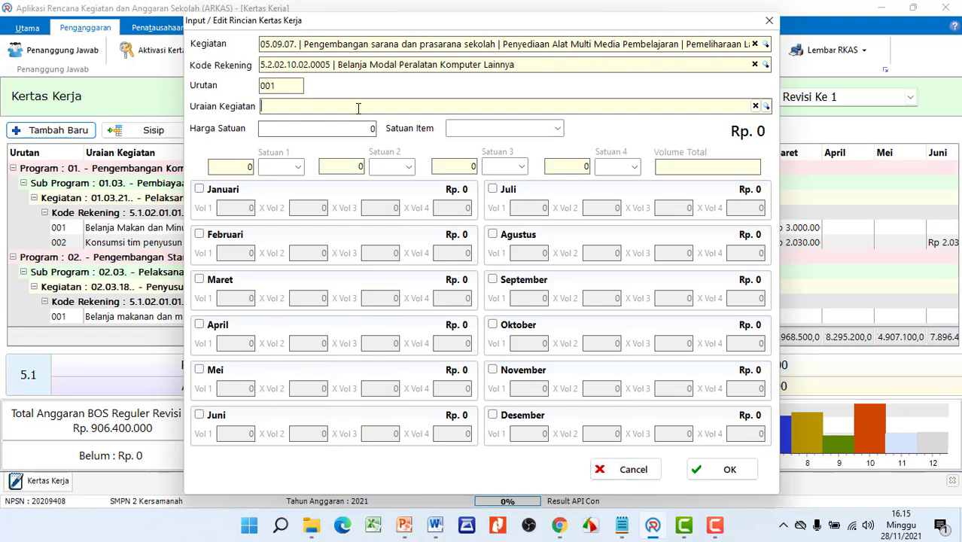
- Set the Uraian Kegiatan to the item Lap Top/ Laptop, code 02.06.03.02.02, by searching "lapt"
click(358, 107)
text(la)
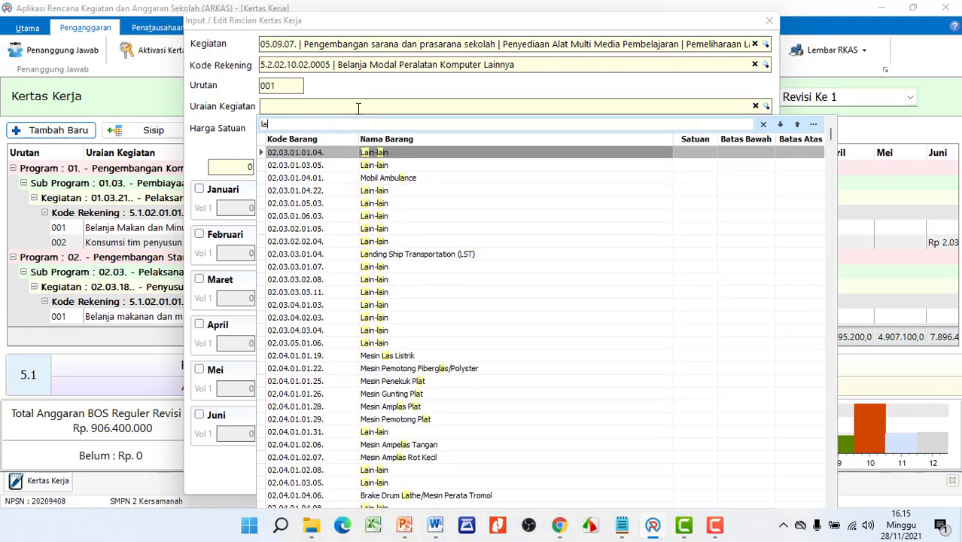
text(pt)
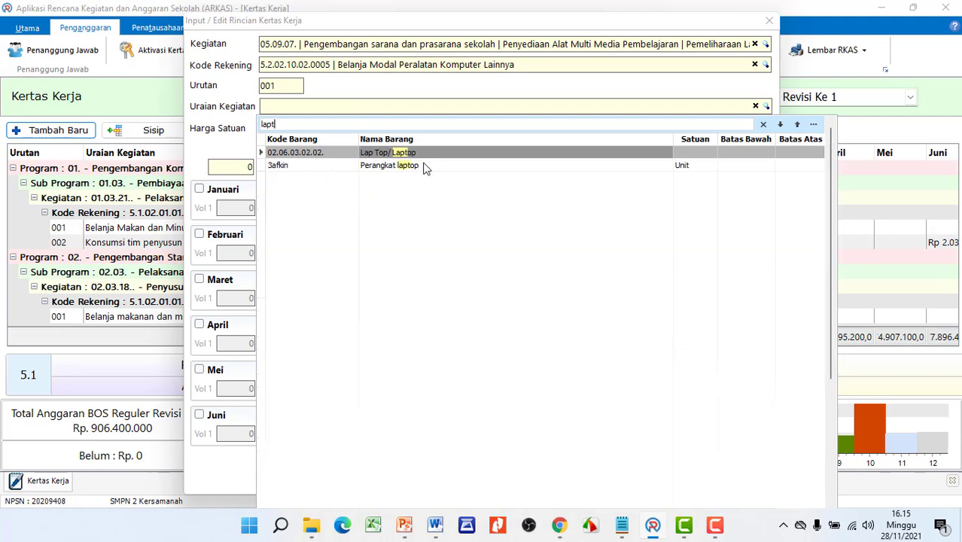
click(336, 156)
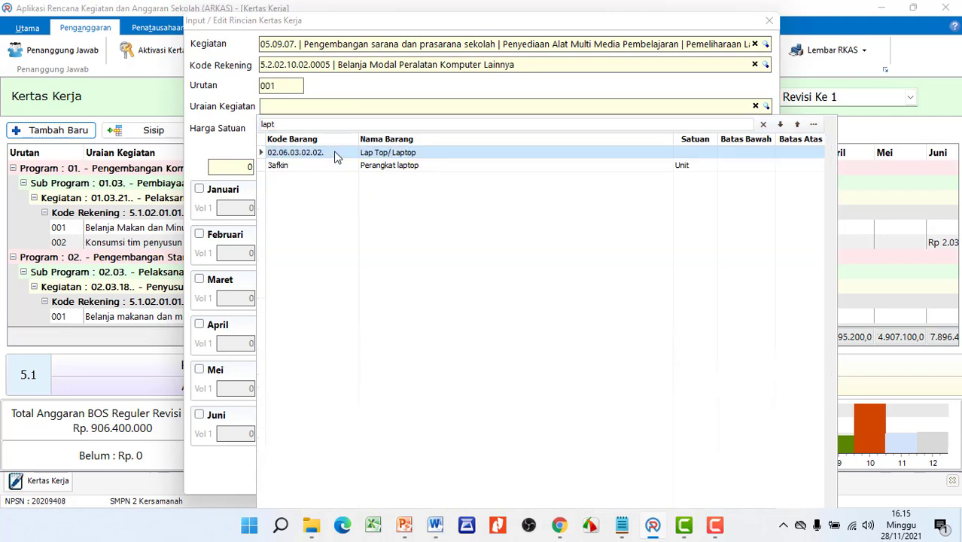
double_click(336, 156)
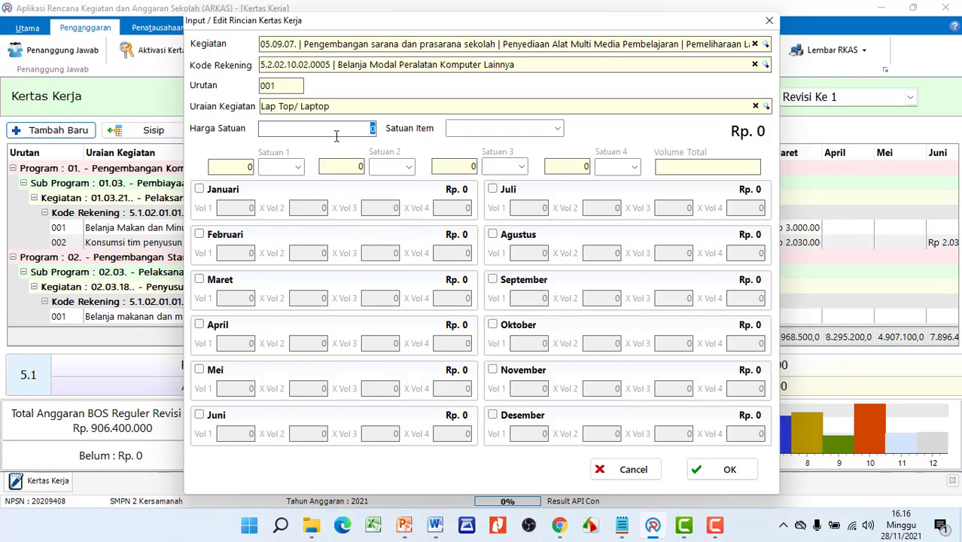
- Set the laptop entry's Harga Satuan to 7.100.000 and its Satuan Item to Unit
text(7.100.000)
key(Tab)
text(U)
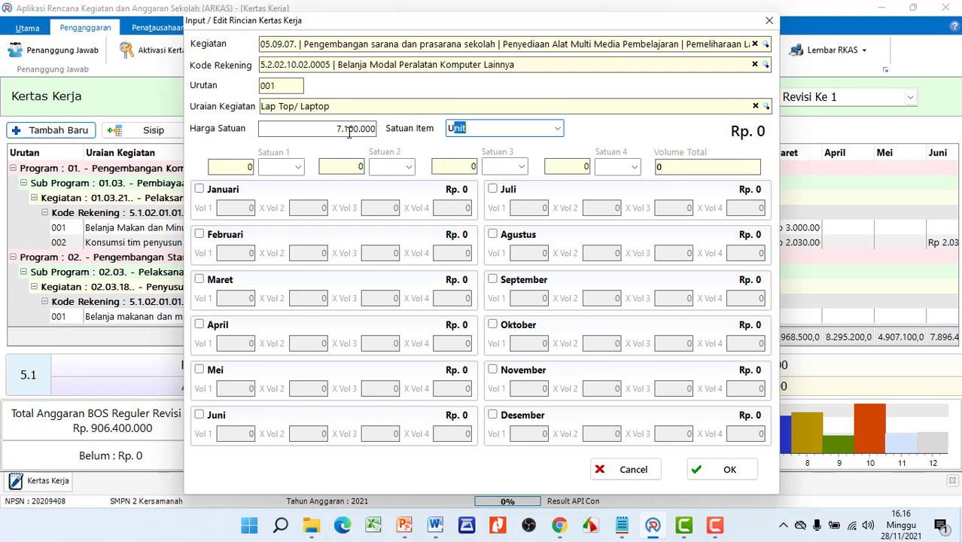
key(Tab)
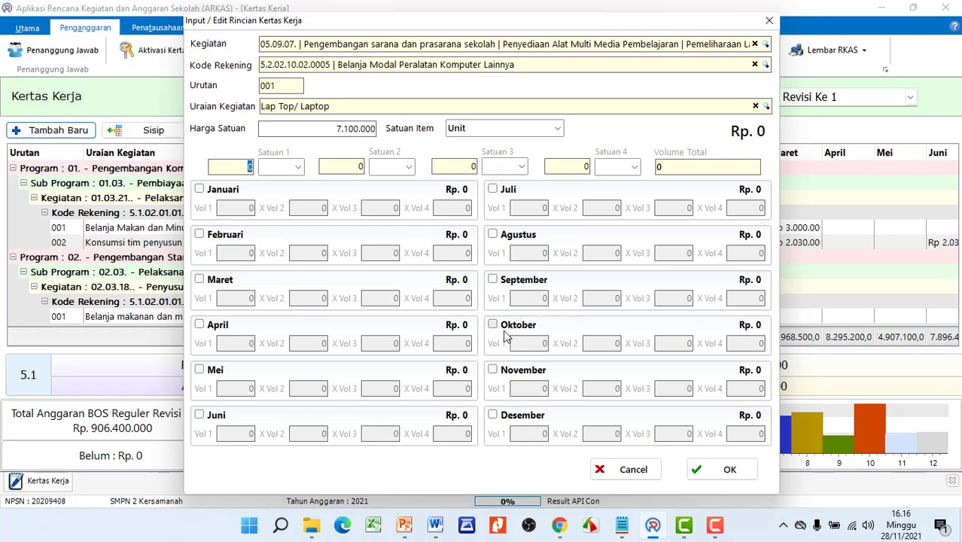
- Schedule the laptop purchase in Maret with a Vol 1 of 1, and discard the entry
click(200, 281)
click(245, 300)
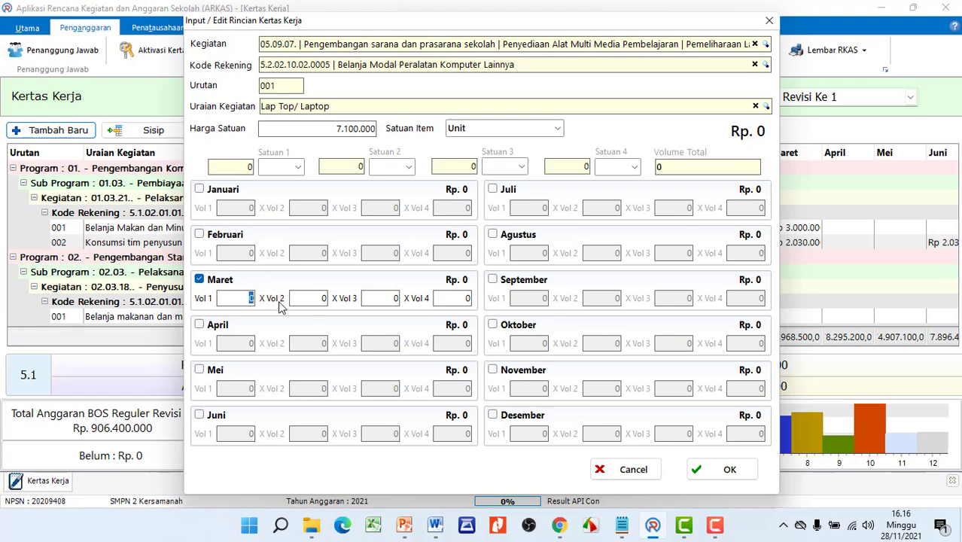
text(1)
key(Tab)
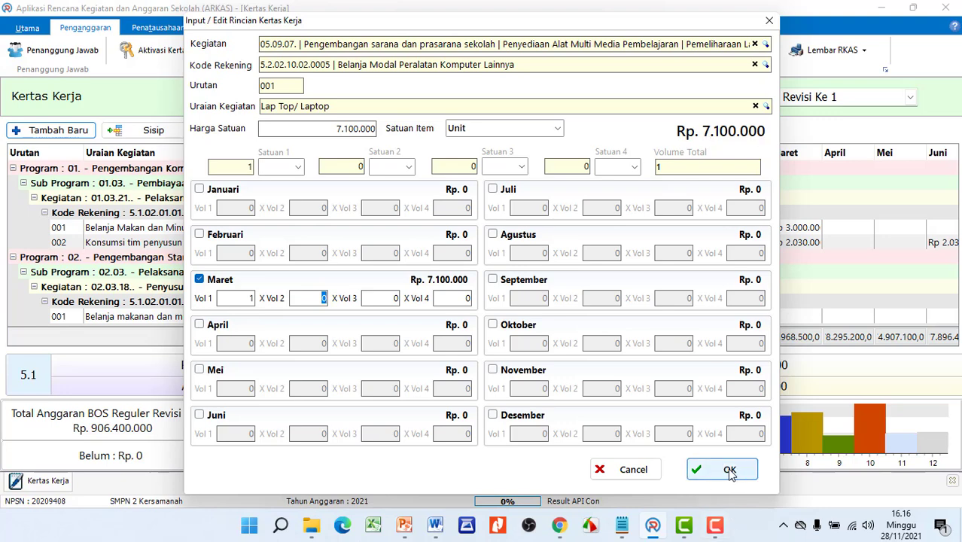
click(631, 469)
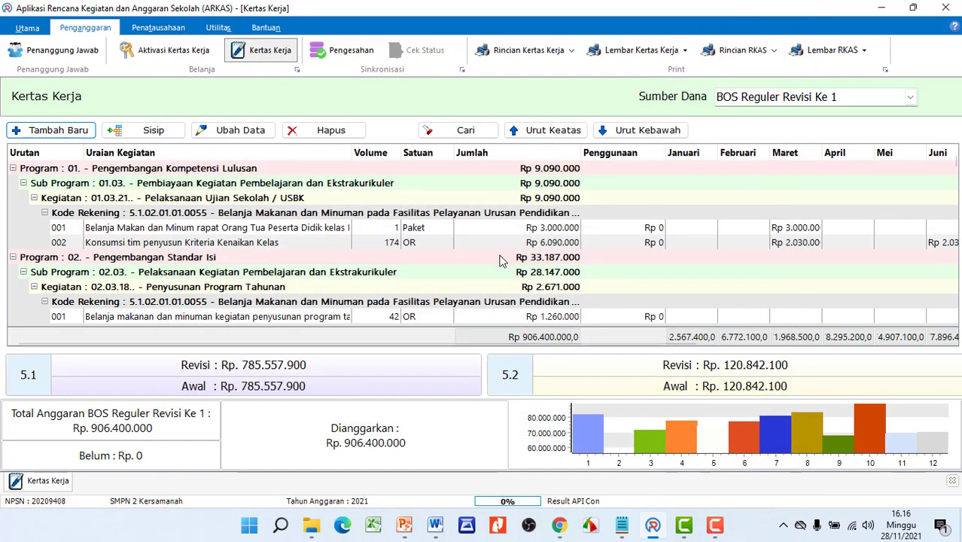
- Collapse all program groups in the worksheet, from Program 01 through Program 08, to view only their totals
click(13, 168)
click(13, 183)
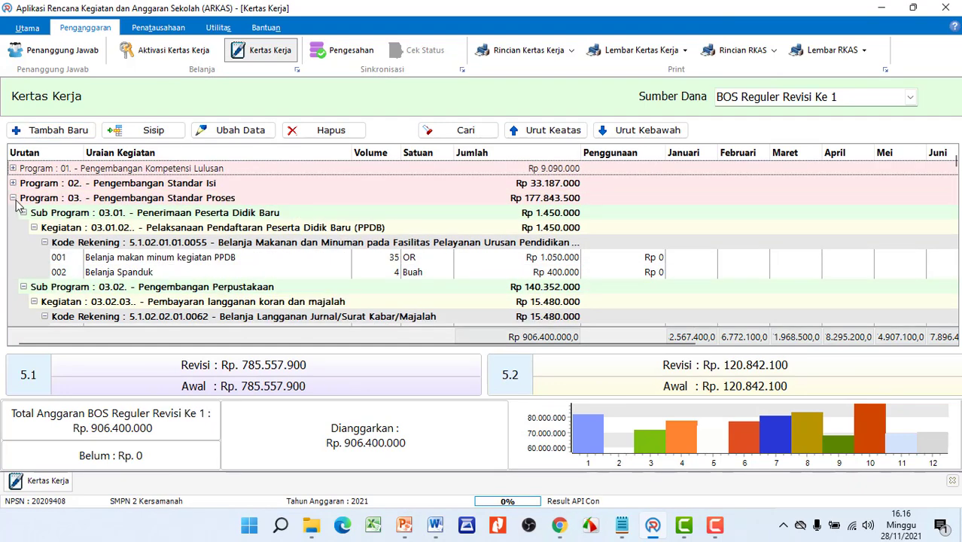
click(13, 198)
click(13, 213)
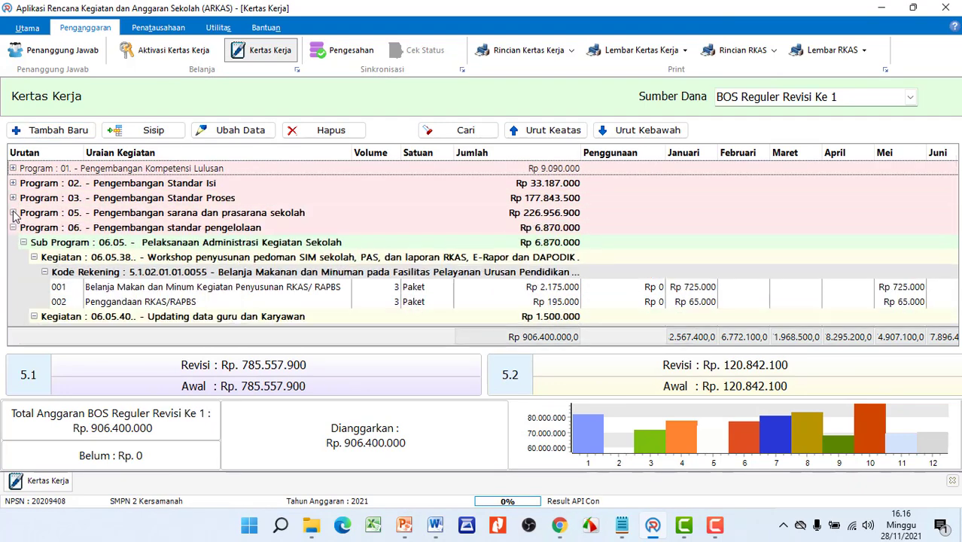
click(13, 227)
click(13, 242)
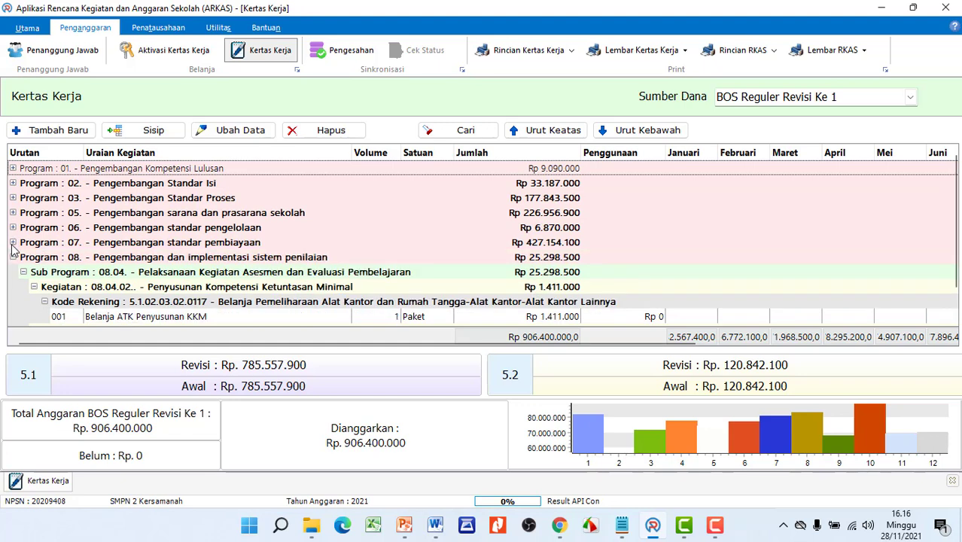
click(13, 258)
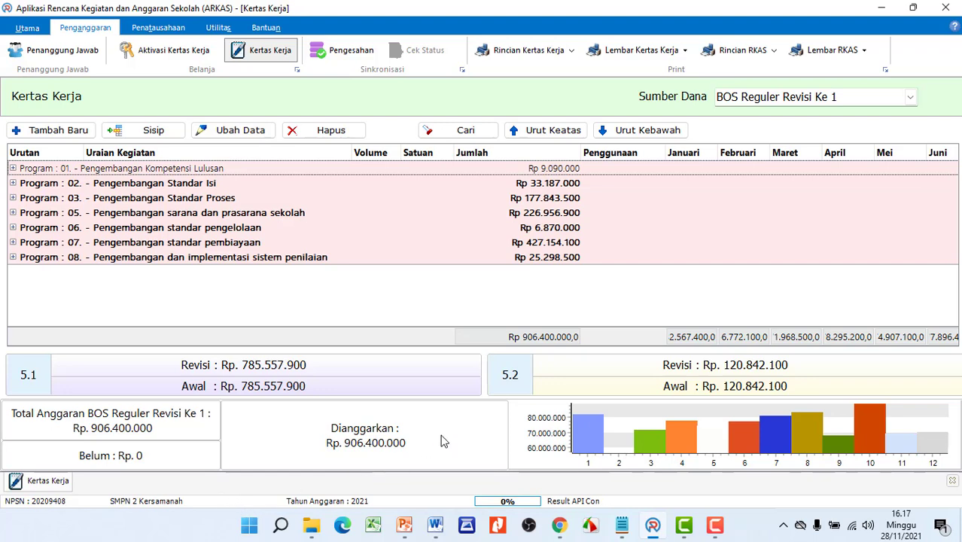
drag(308, 416, 424, 459)
drag(60, 406, 177, 438)
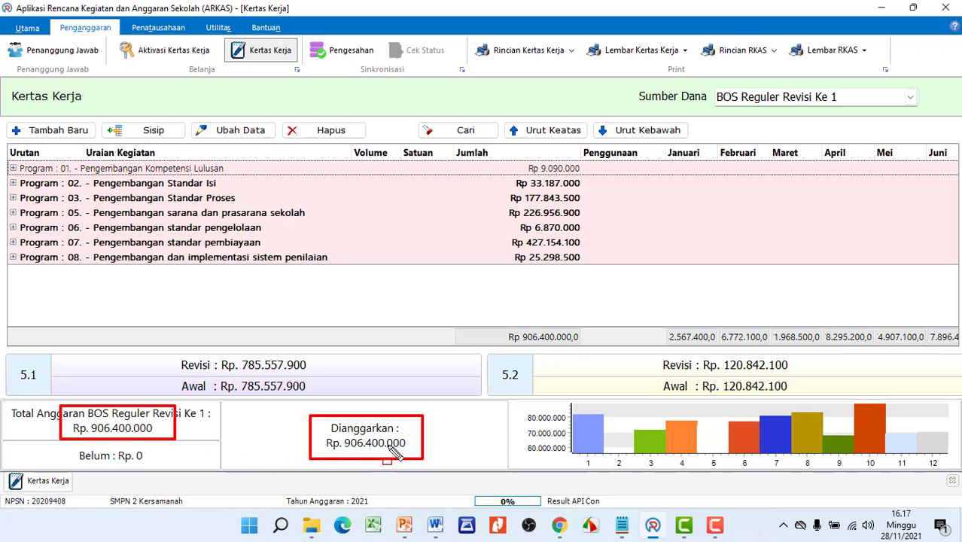
key(Escape)
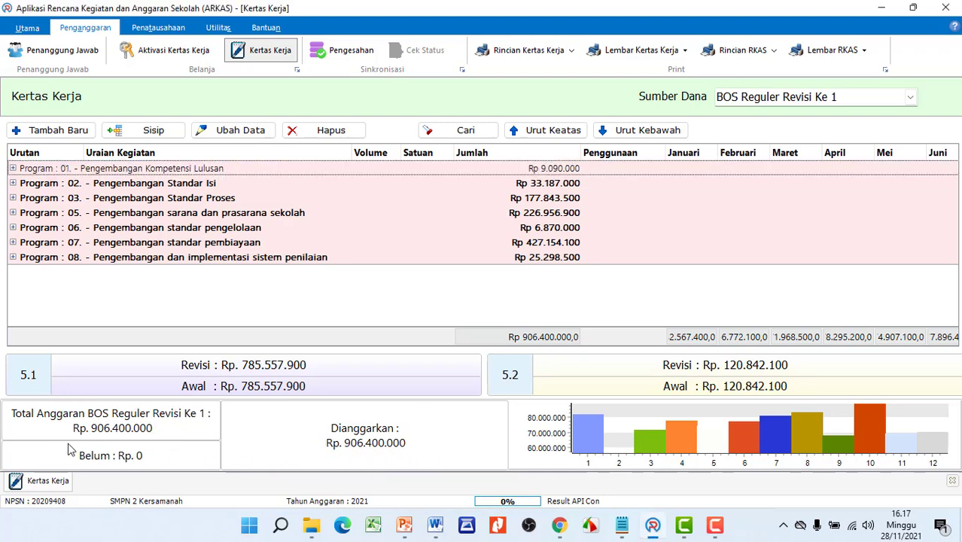
drag(60, 440, 166, 470)
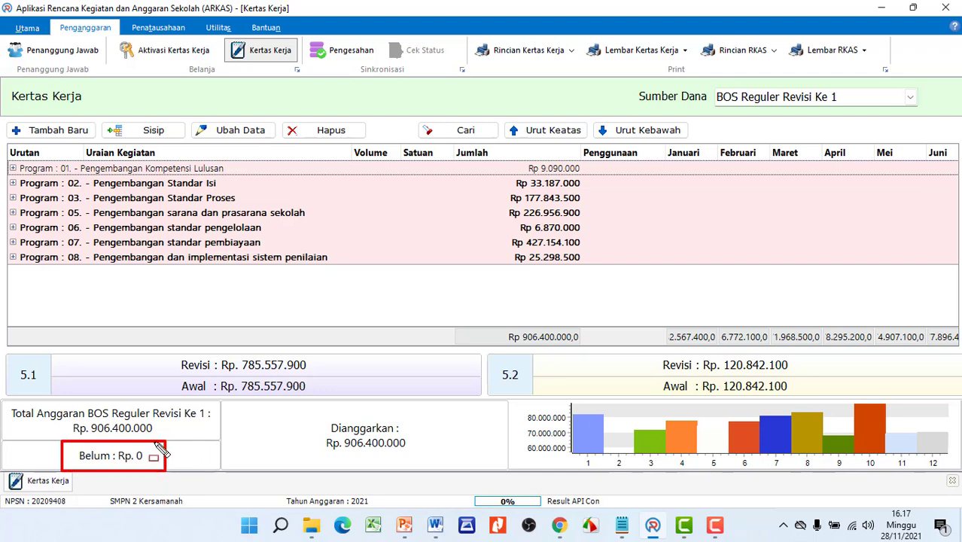
key(Escape)
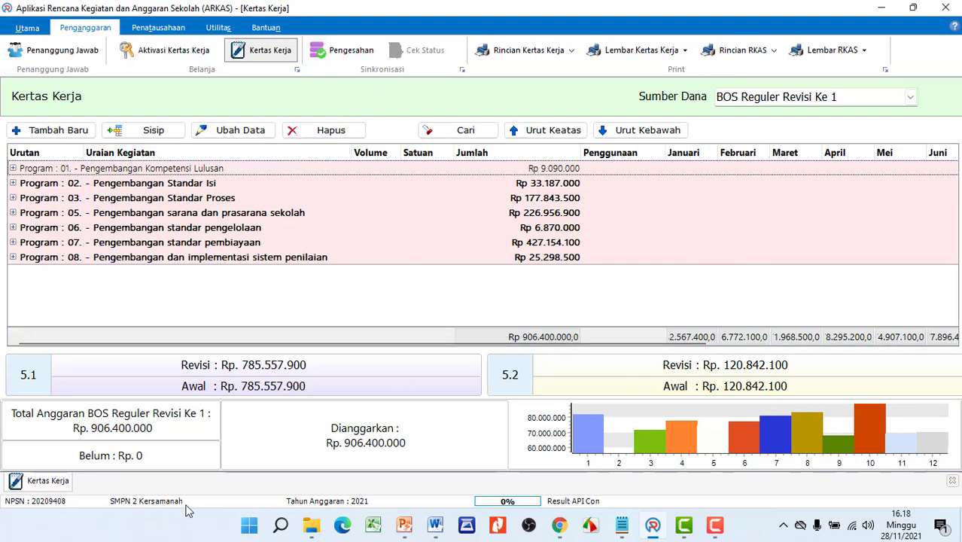
mouse_move(71, 441)
mouse_down()
mouse_move(159, 454)
mouse_move(158, 473)
mouse_up()
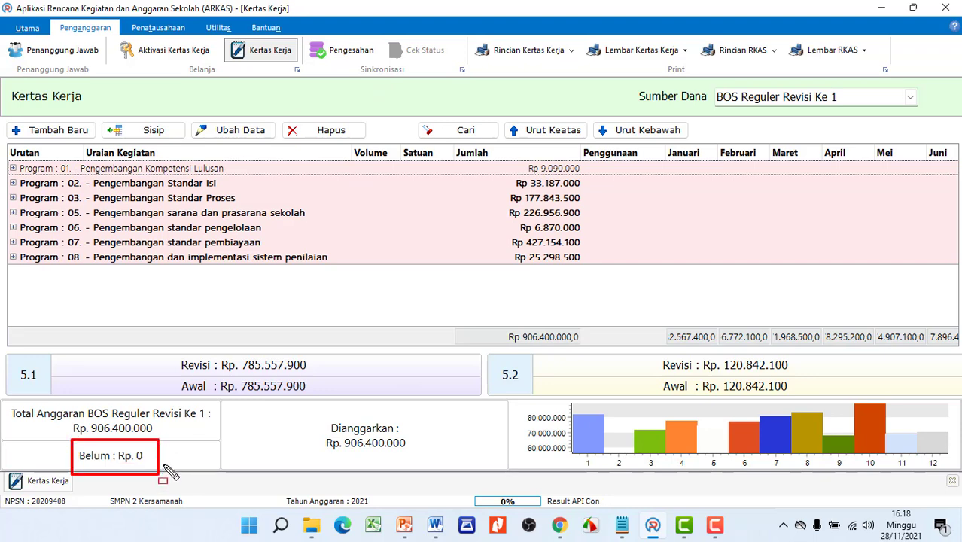
key(Escape)
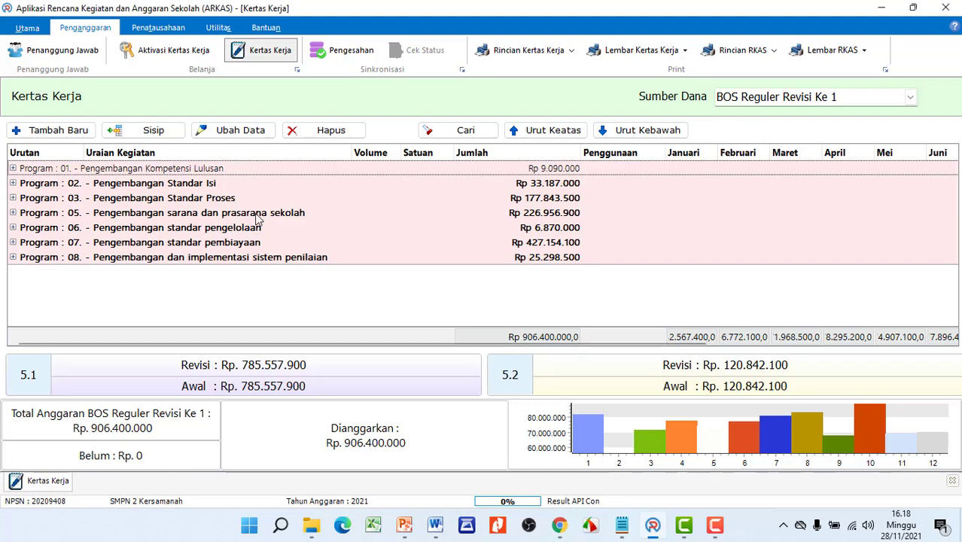
key(ctrl+shift+d)
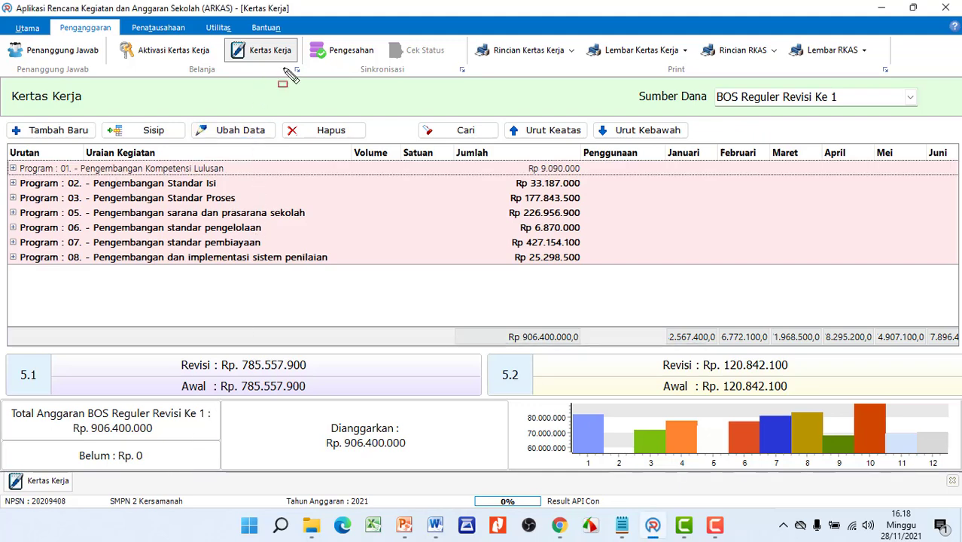
mouse_move(303, 33)
mouse_down()
mouse_move(334, 34)
mouse_move(384, 74)
mouse_up()
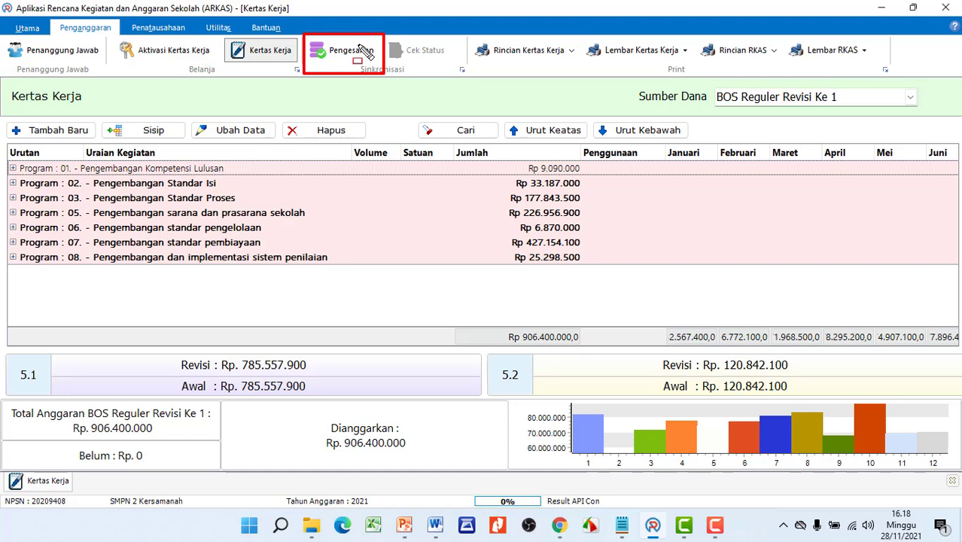
key(Escape)
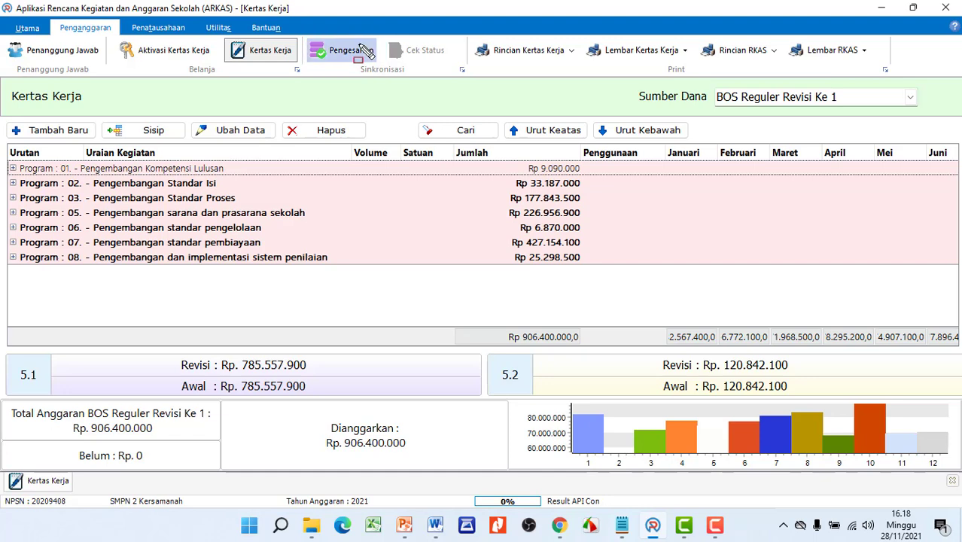
click(572, 55)
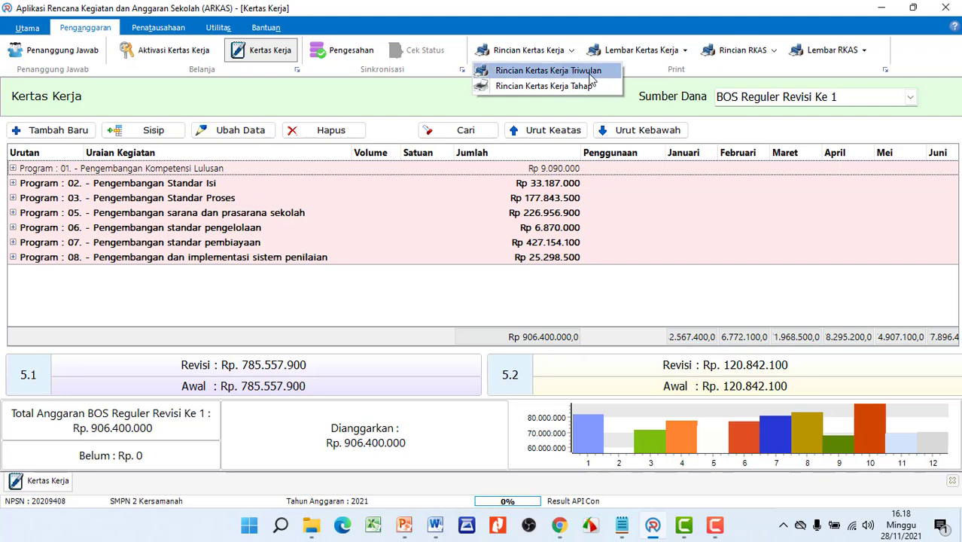
mouse_move(474, 34)
mouse_down()
mouse_move(632, 100)
mouse_move(625, 110)
mouse_up()
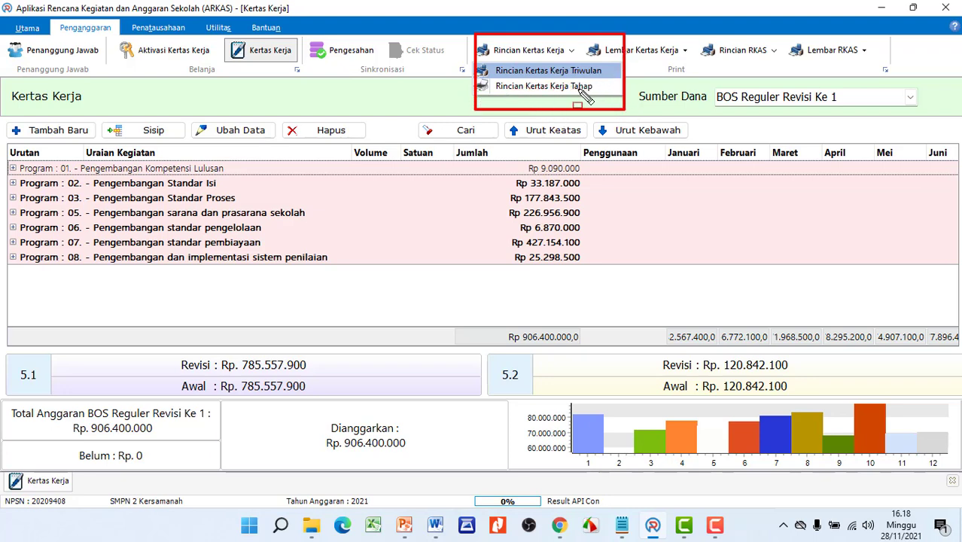
key(Escape)
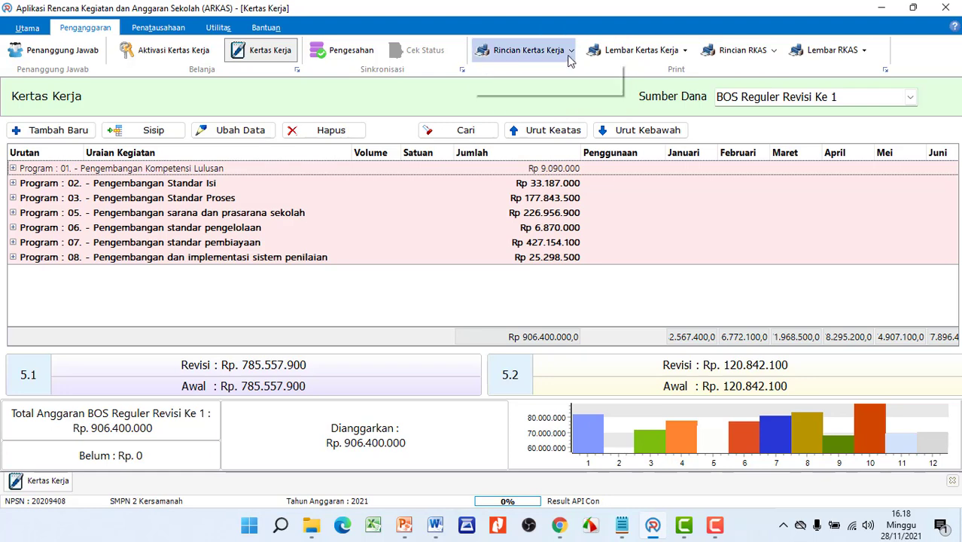
click(569, 63)
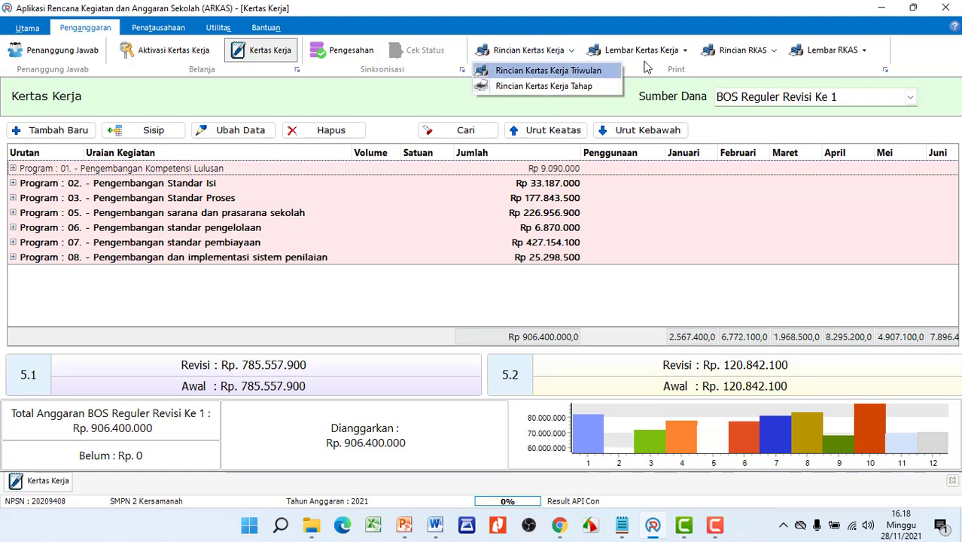
click(685, 51)
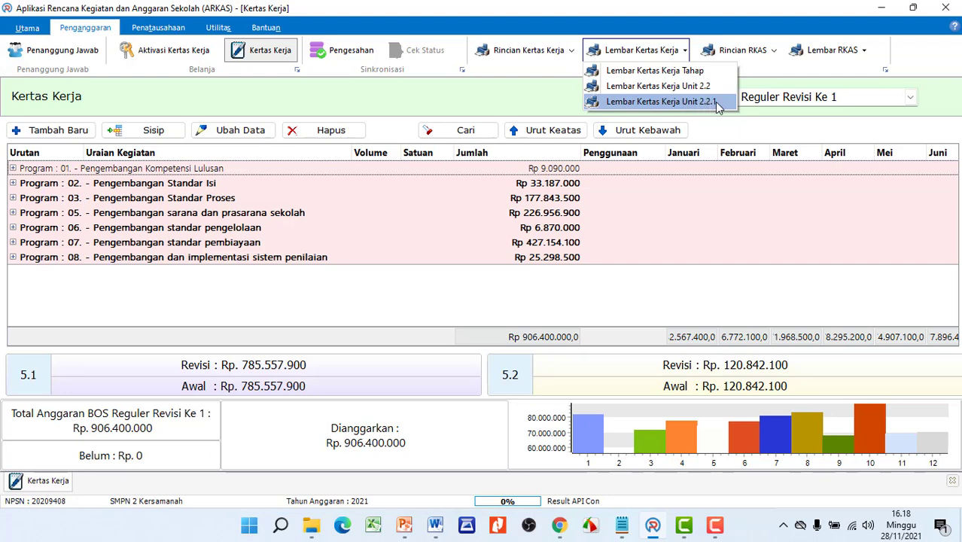
click(675, 101)
- Open the print preview of Rincian Kertas Kerja Triwulan and review it through to the signature page
click(571, 53)
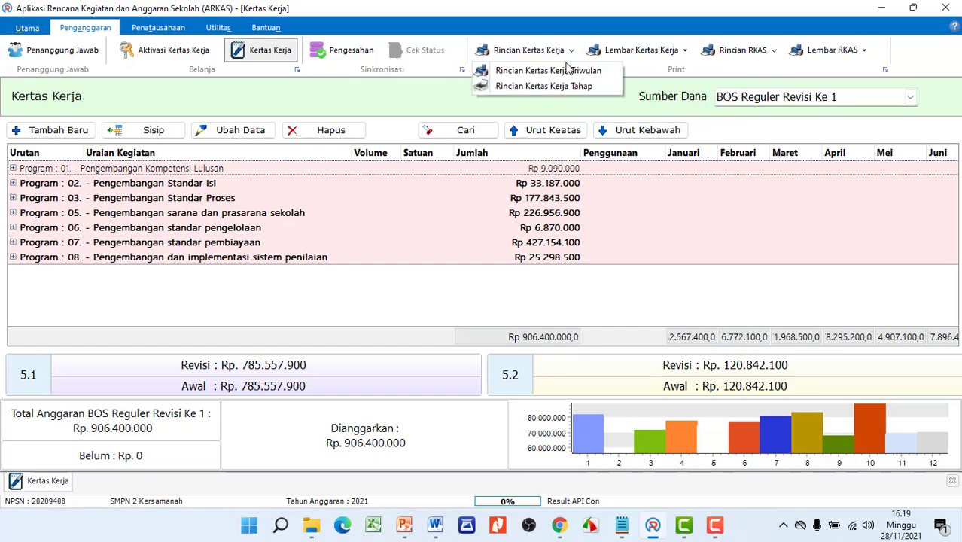
click(571, 71)
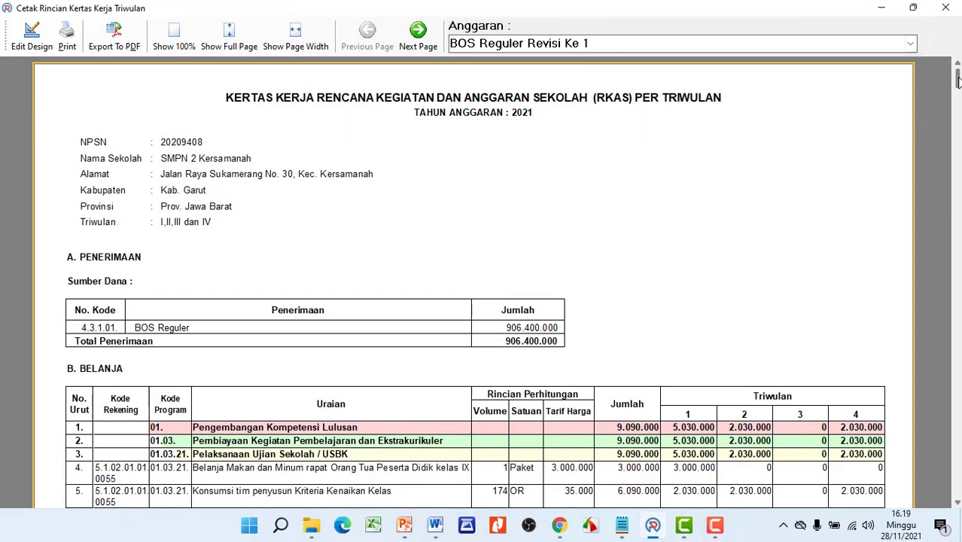
drag(957, 81, 957, 496)
scroll(249, 356, up, 3)
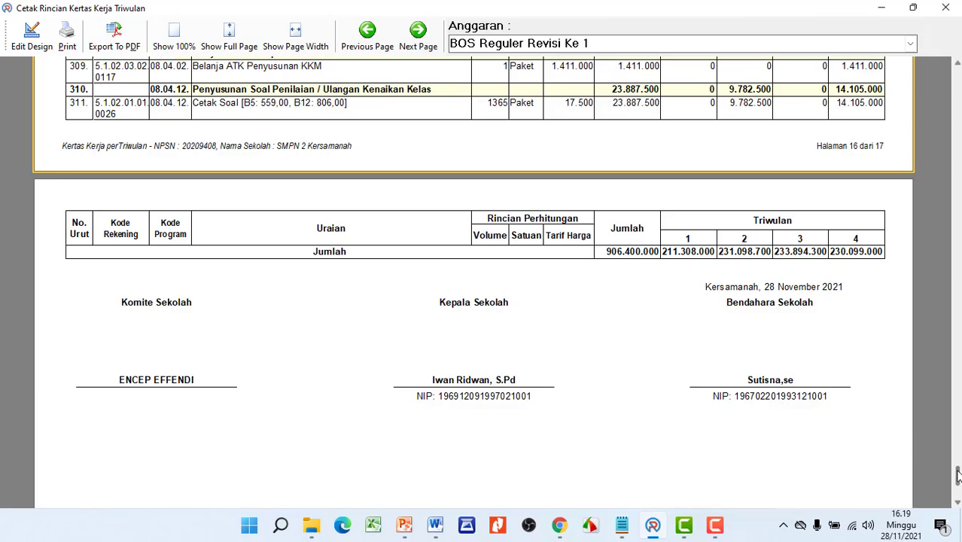
drag(957, 474, 957, 68)
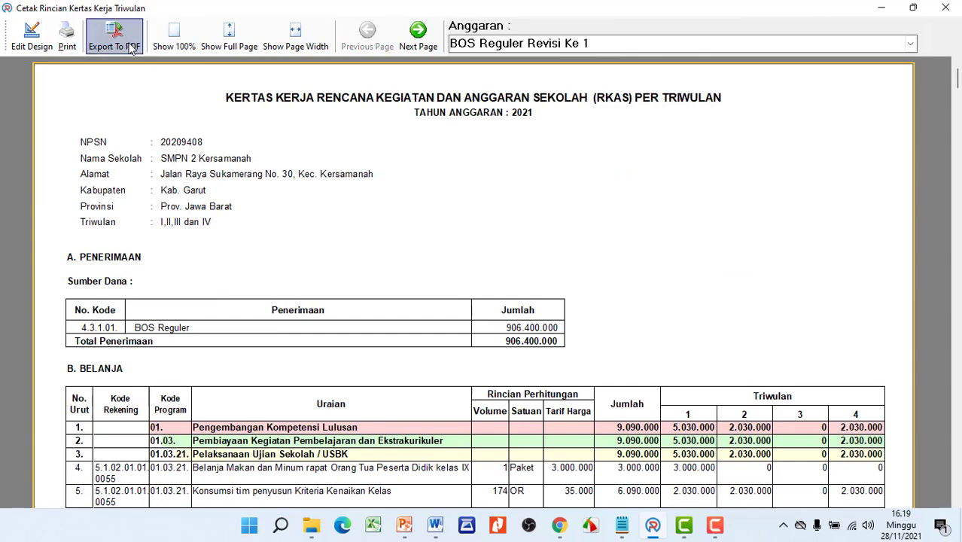
- Check the quarterly report's print and PDF export options without outputting anything, and close the preview
click(67, 38)
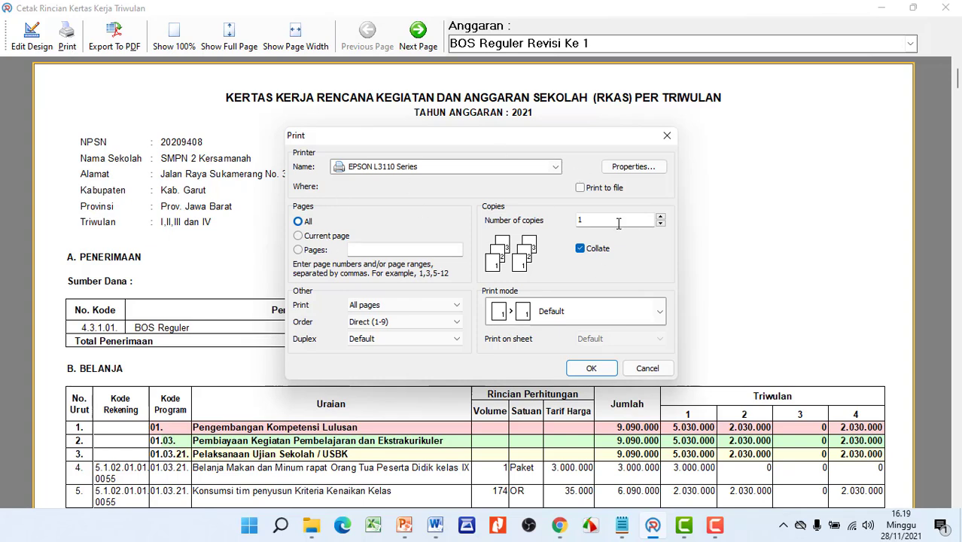
click(667, 136)
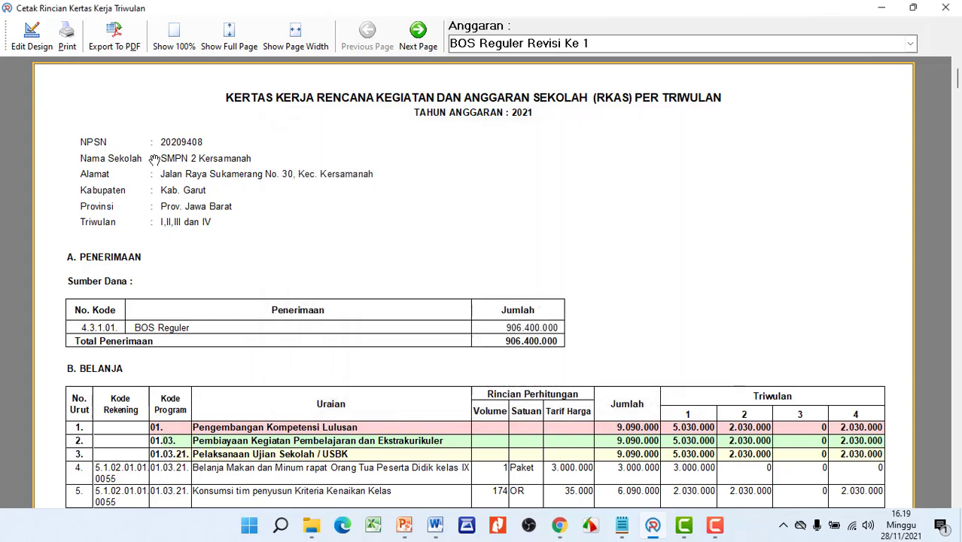
click(114, 47)
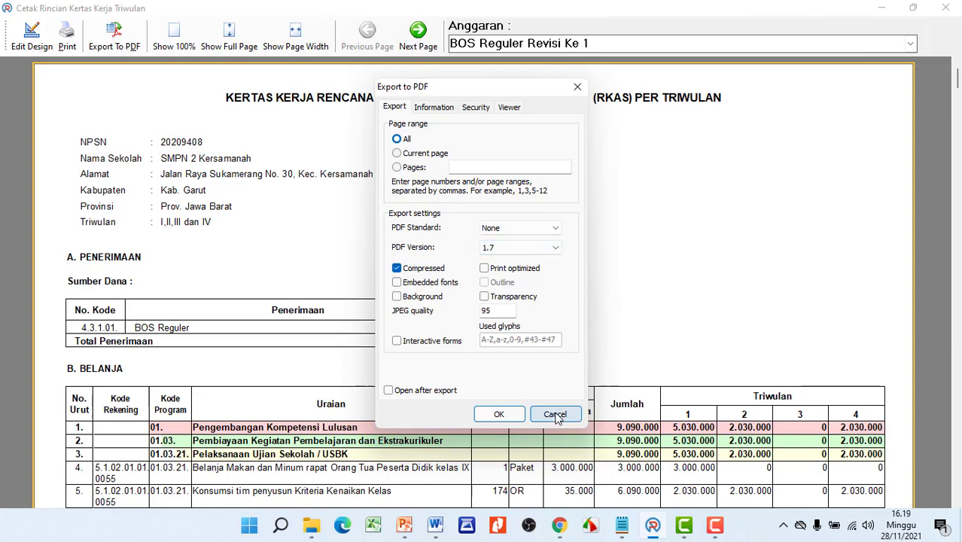
click(555, 415)
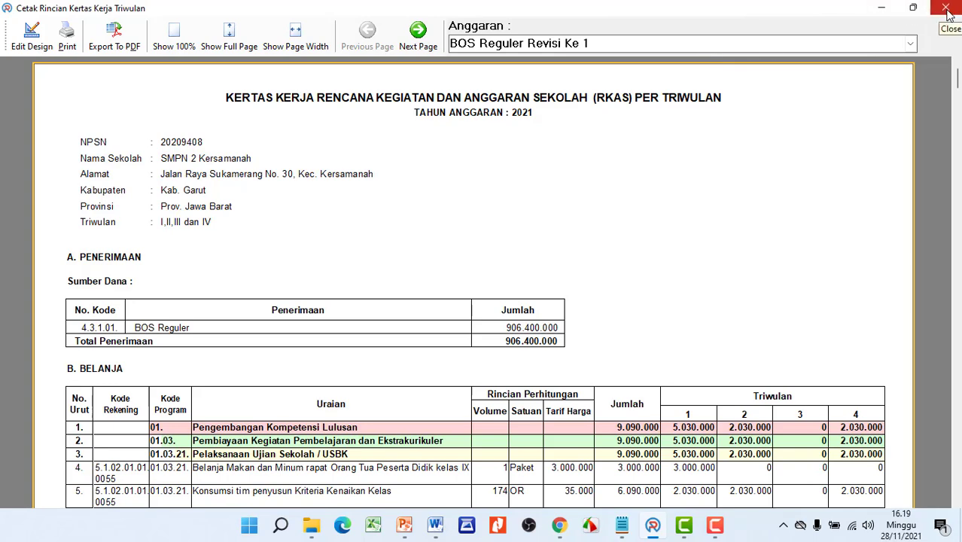
click(285, 43)
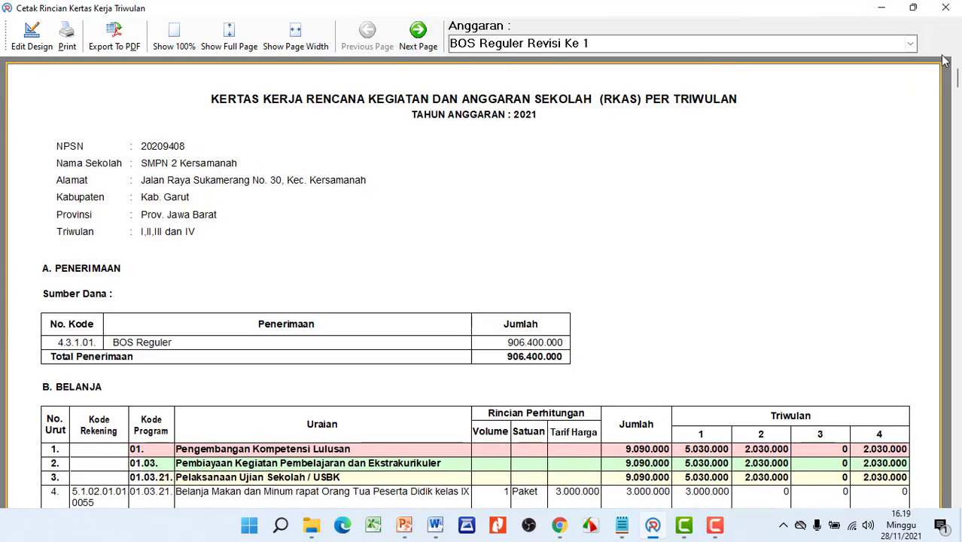
click(944, 8)
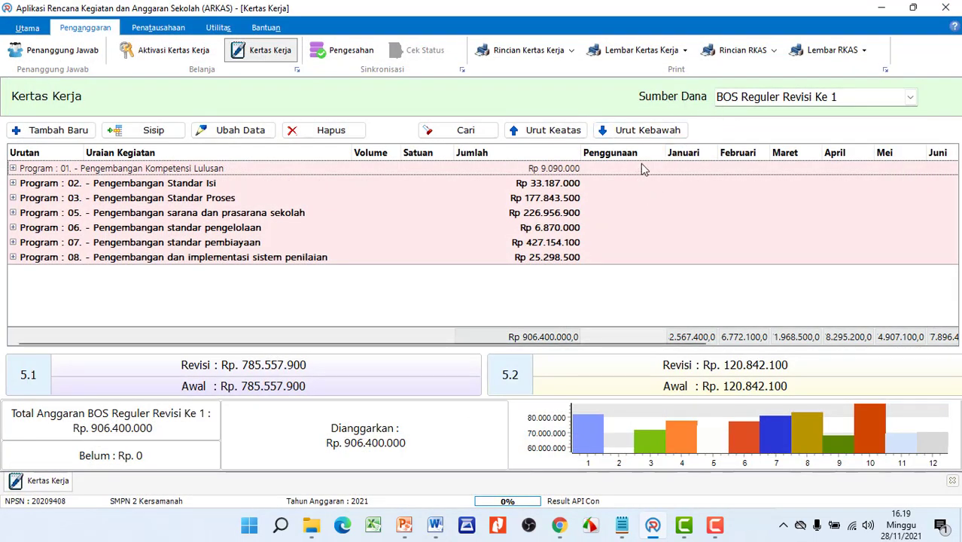
- Preview the Lembar RKAS Unit 2.2 report and close it
click(863, 57)
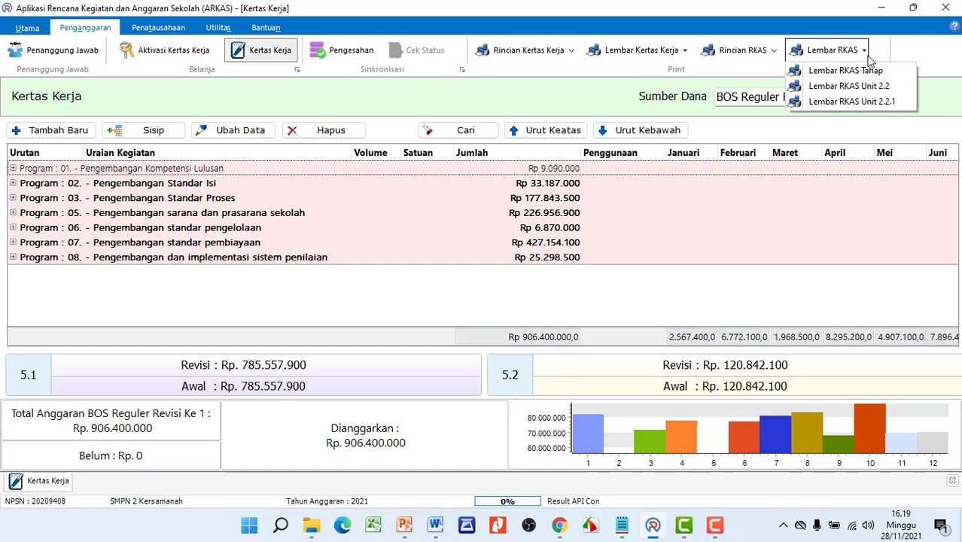
click(862, 86)
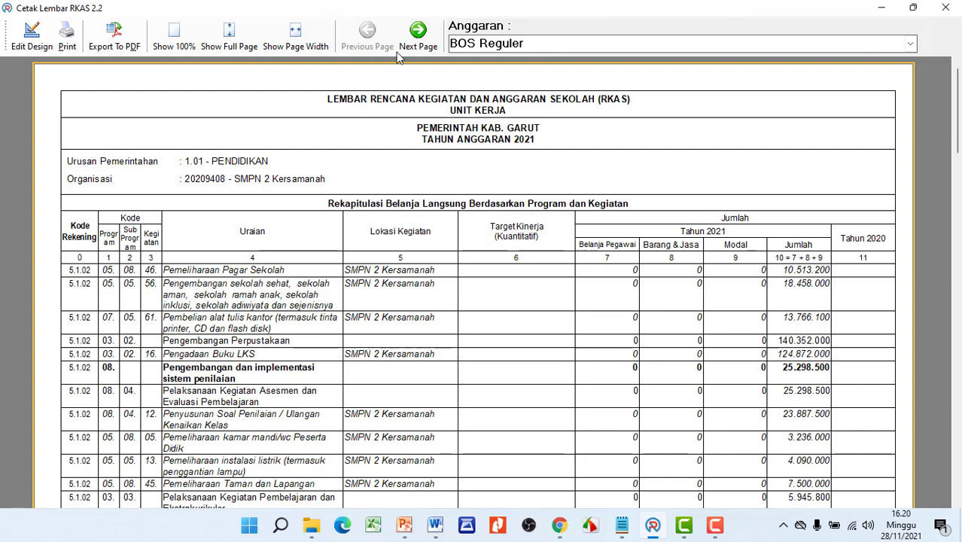
click(550, 53)
click(550, 52)
click(943, 9)
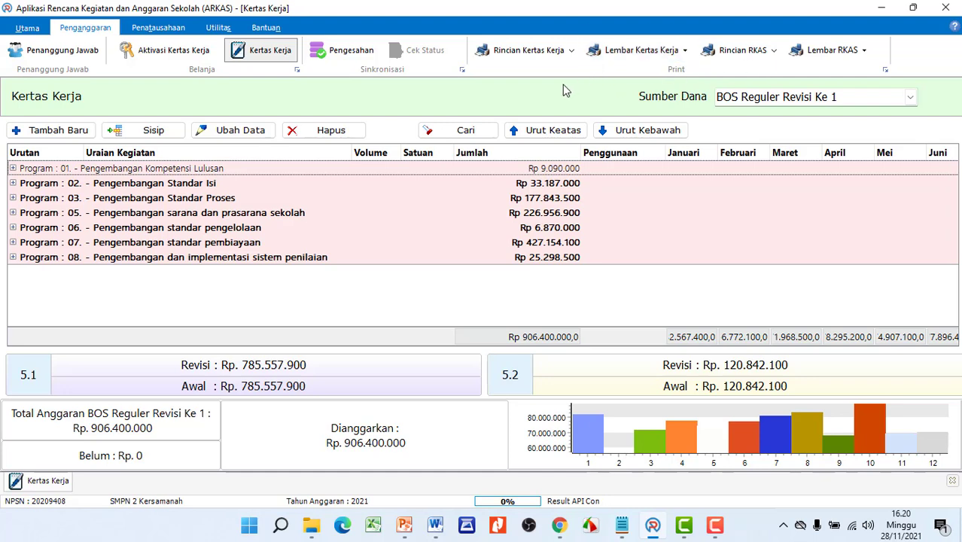
mouse_move(309, 32)
mouse_down()
mouse_move(390, 44)
mouse_move(385, 71)
mouse_up()
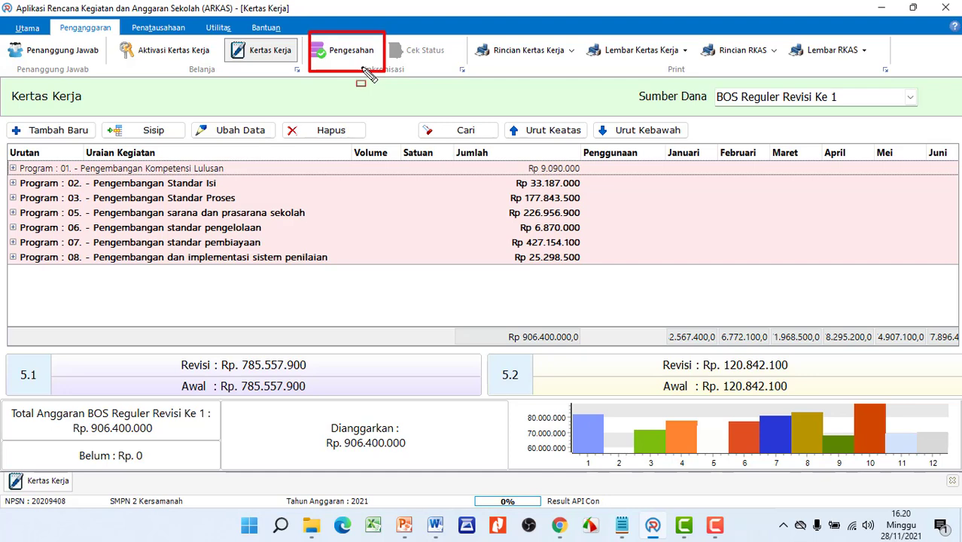
- Open the school dashboard (Dasbor) and check the planning status of BOS Reguler Revisi Ke 1
key(super)
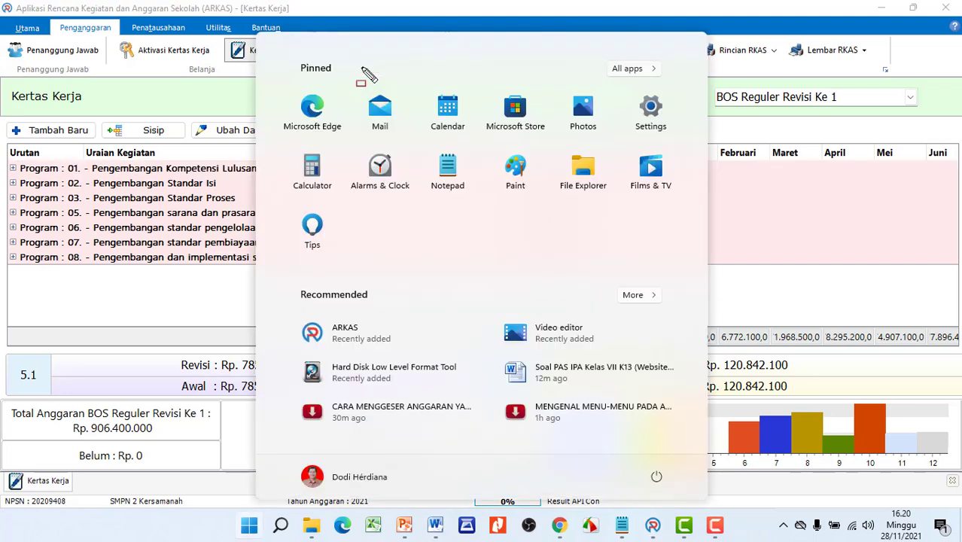
click(181, 183)
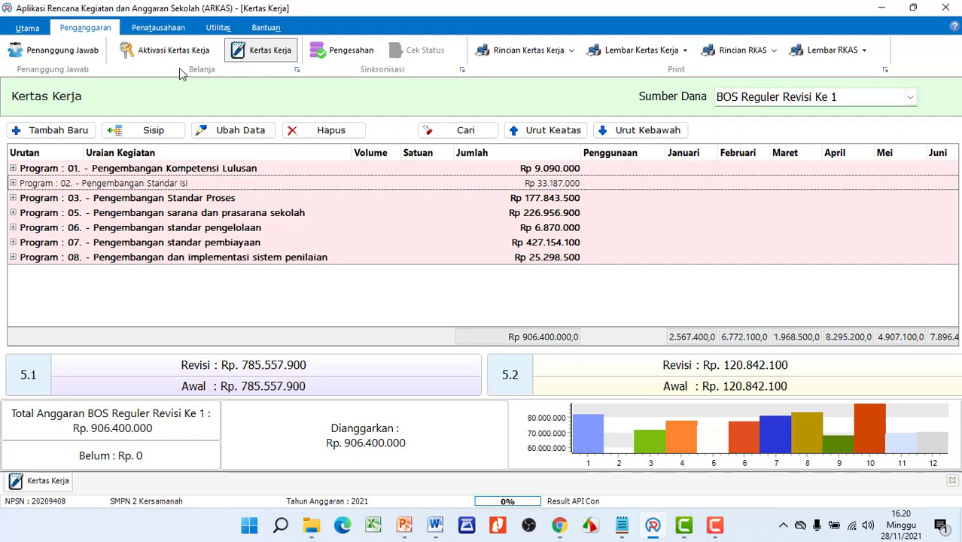
click(27, 27)
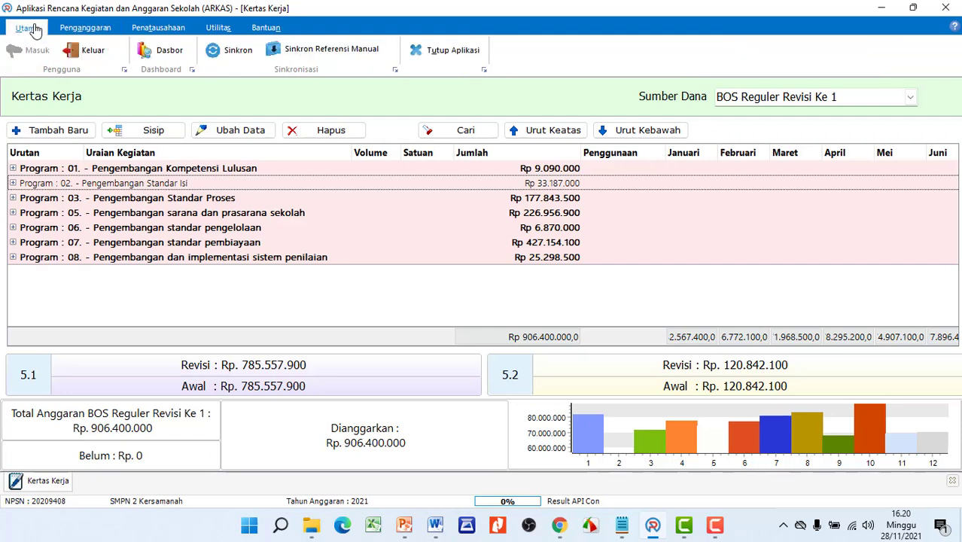
click(147, 54)
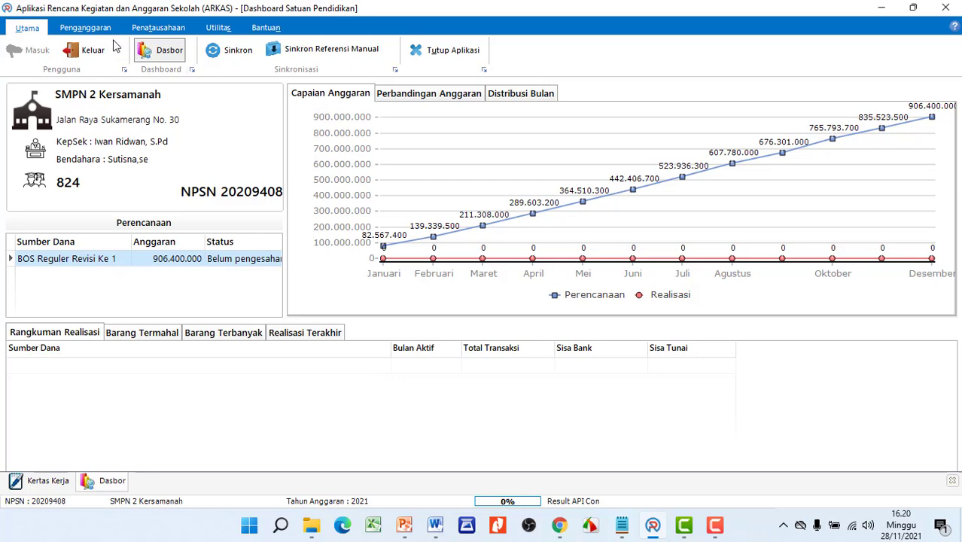
- Return to the Kertas Kerja worksheet and review the available Pengesahan and synchronization commands without running them
click(48, 482)
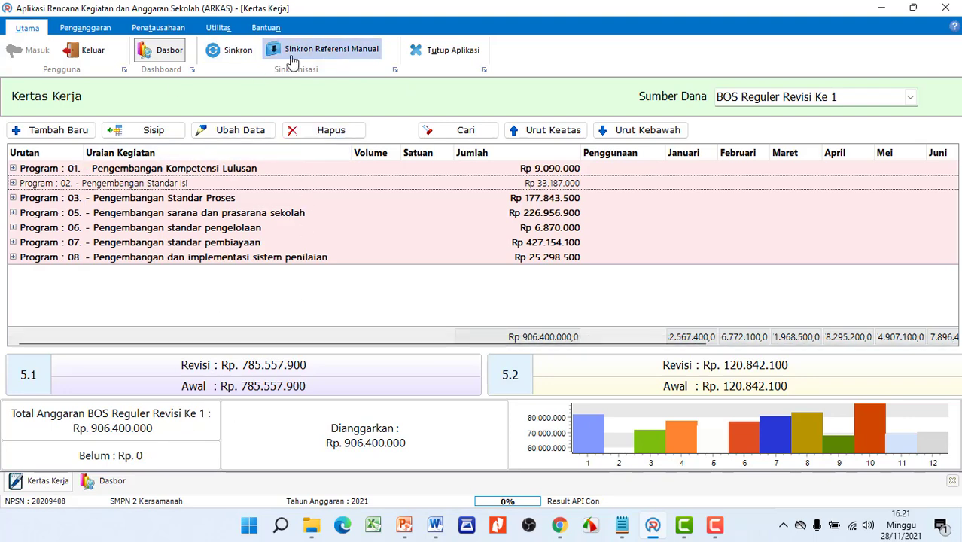
click(98, 33)
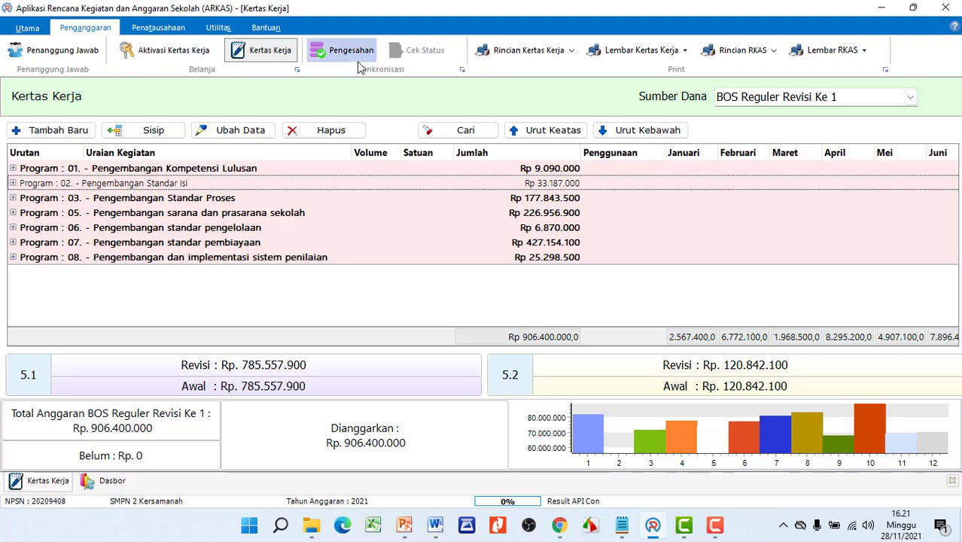
click(28, 29)
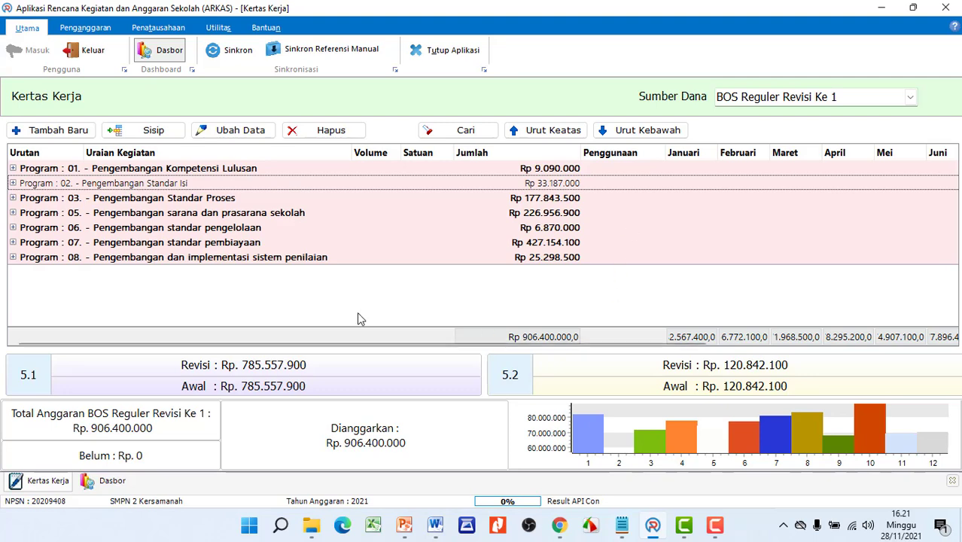
- Try inserting an item after the food-and-drink line of Kegiatan 02.03.18 with description "fsdafsdasgkdsakfgklsgfkgskfk" and unit price 2412412, and discard the entry
click(13, 184)
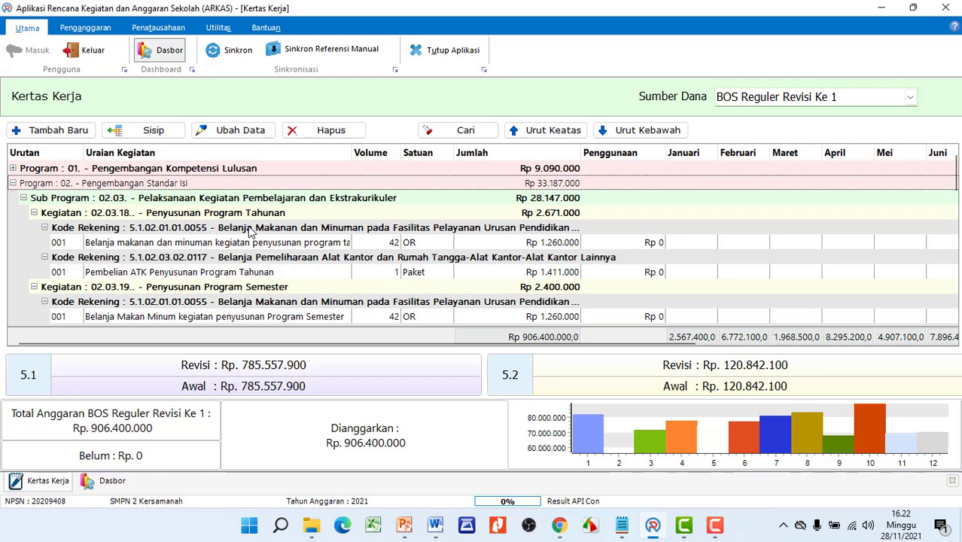
click(127, 244)
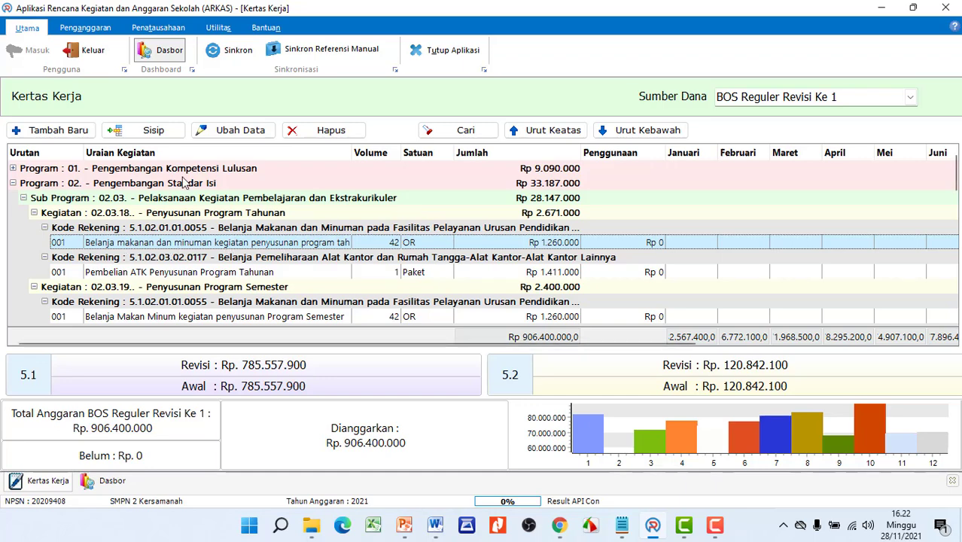
click(171, 132)
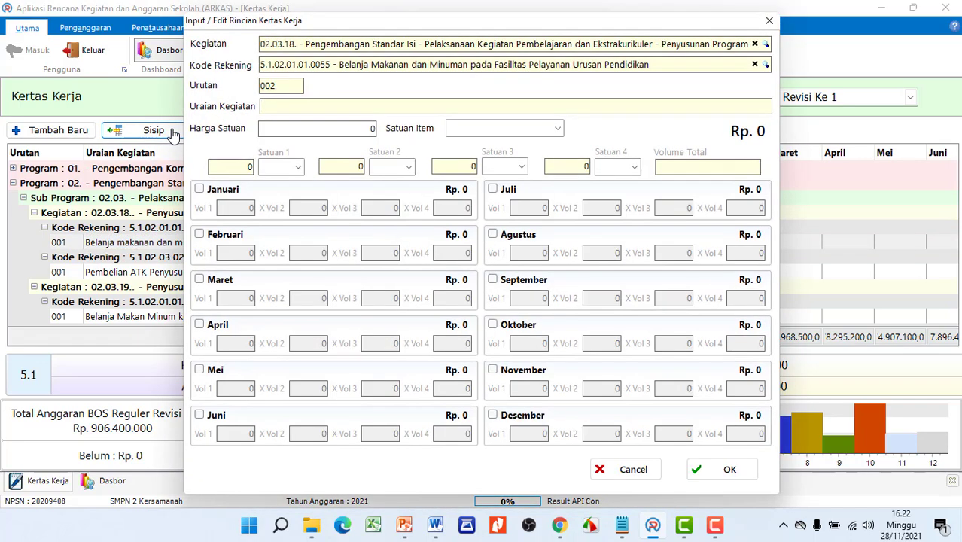
click(312, 107)
text(fsdafsdasgkdsakfgklsgfkgskfk)
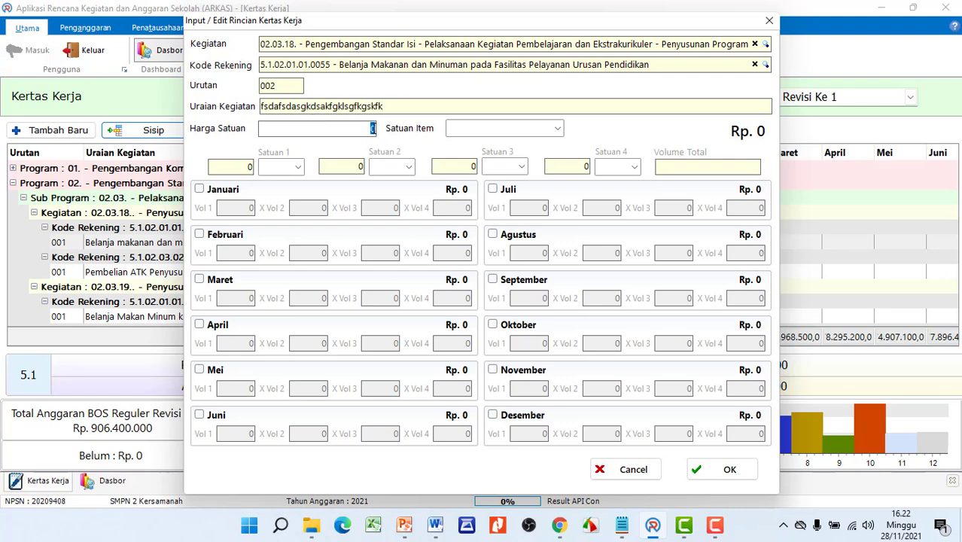
text(2412412)
click(769, 22)
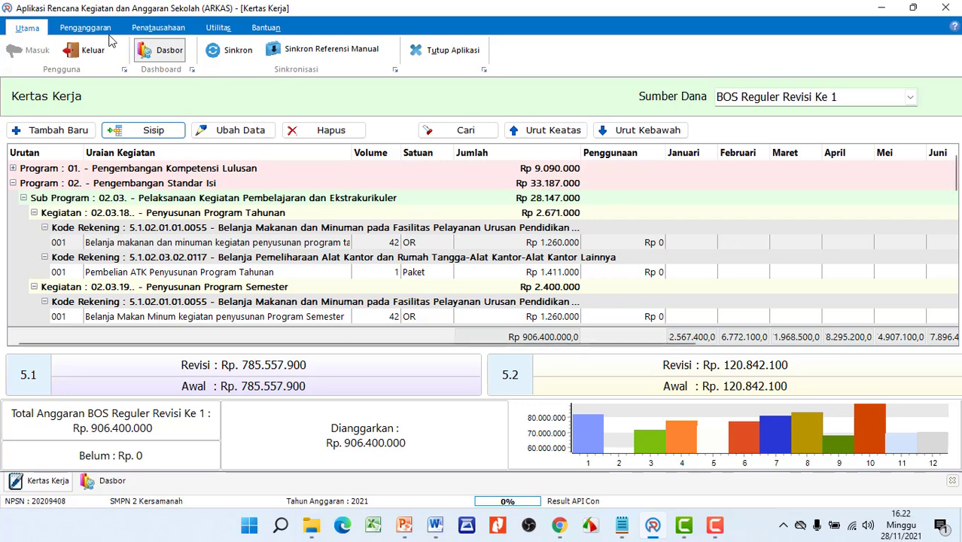
- Close the Kertas Kerja worksheet and return to the school dashboard
click(86, 28)
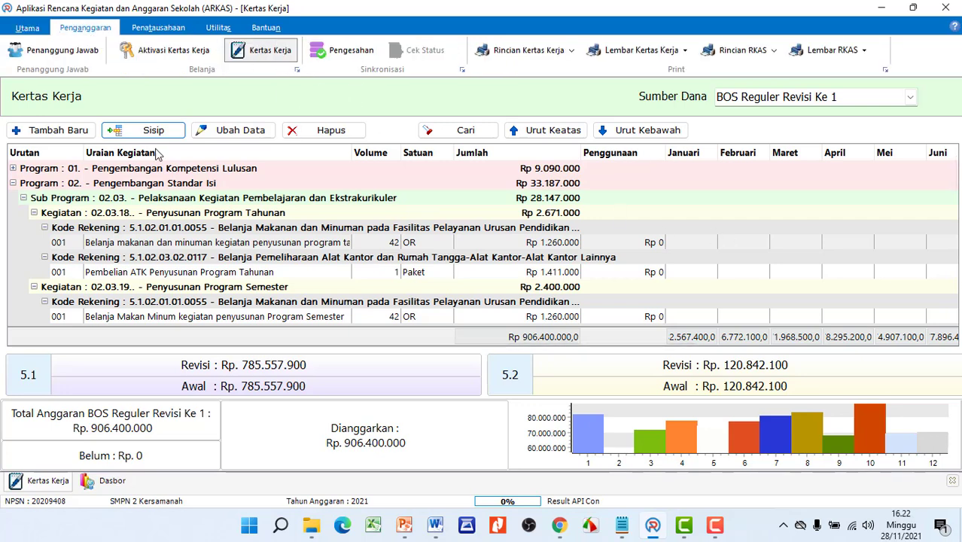
click(952, 480)
click(587, 307)
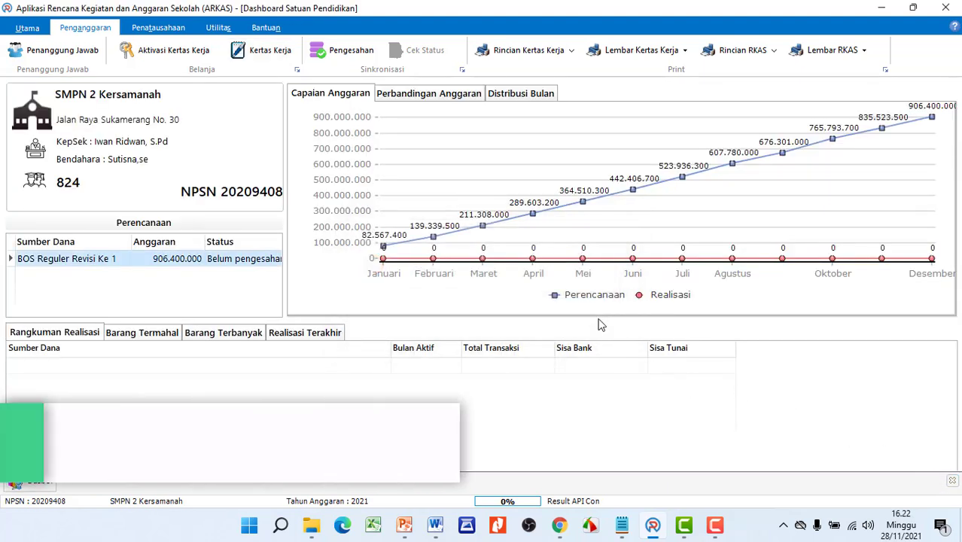